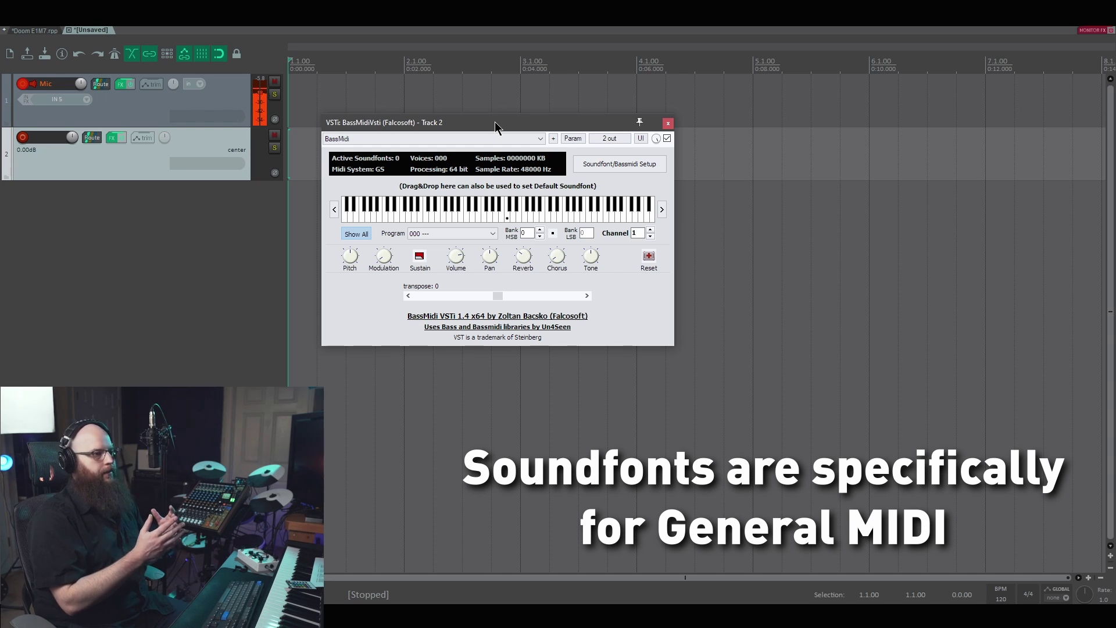
- Load SC-55.SoundFont.v1.2b.sf2 as BassMidi's default soundfont in the soundfont setup
click(589, 167)
drag(438, 129, 529, 128)
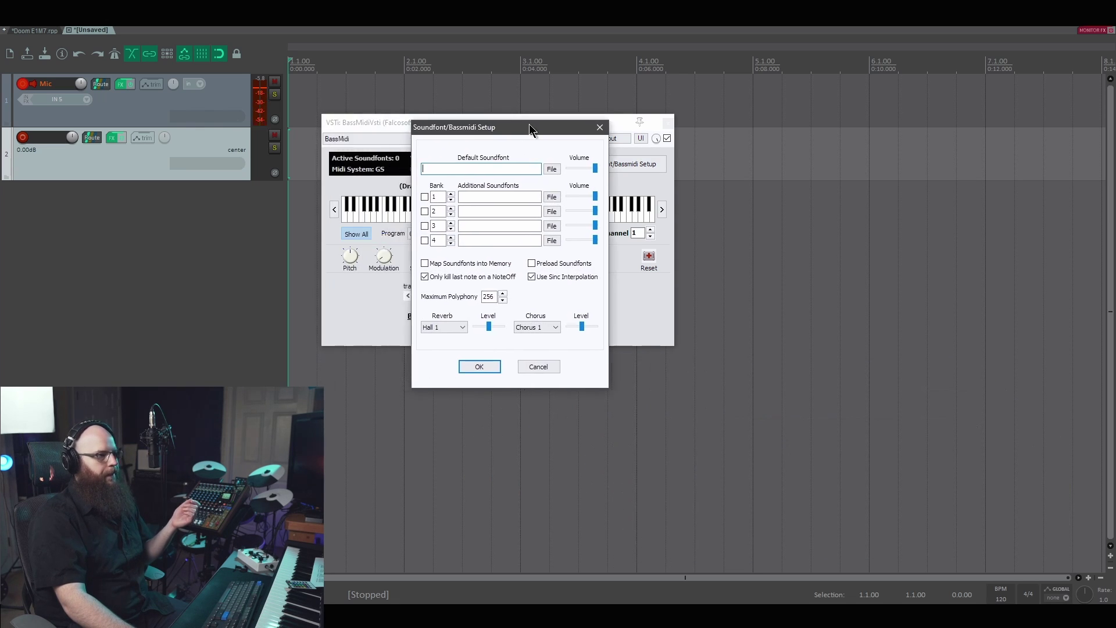
click(550, 169)
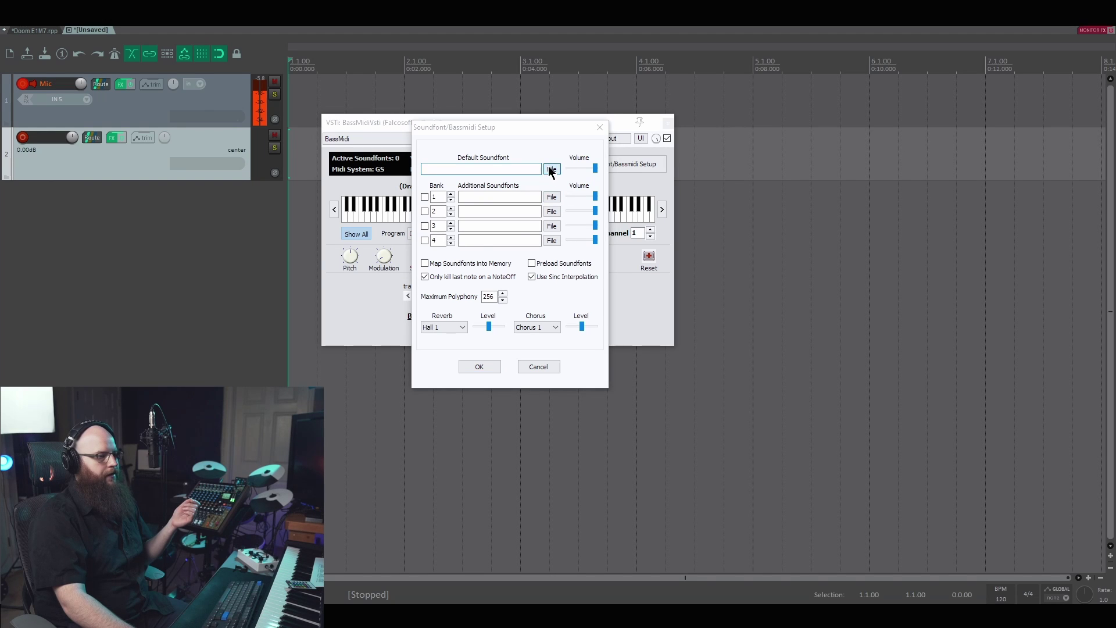
scroll(626, 273, down, 1)
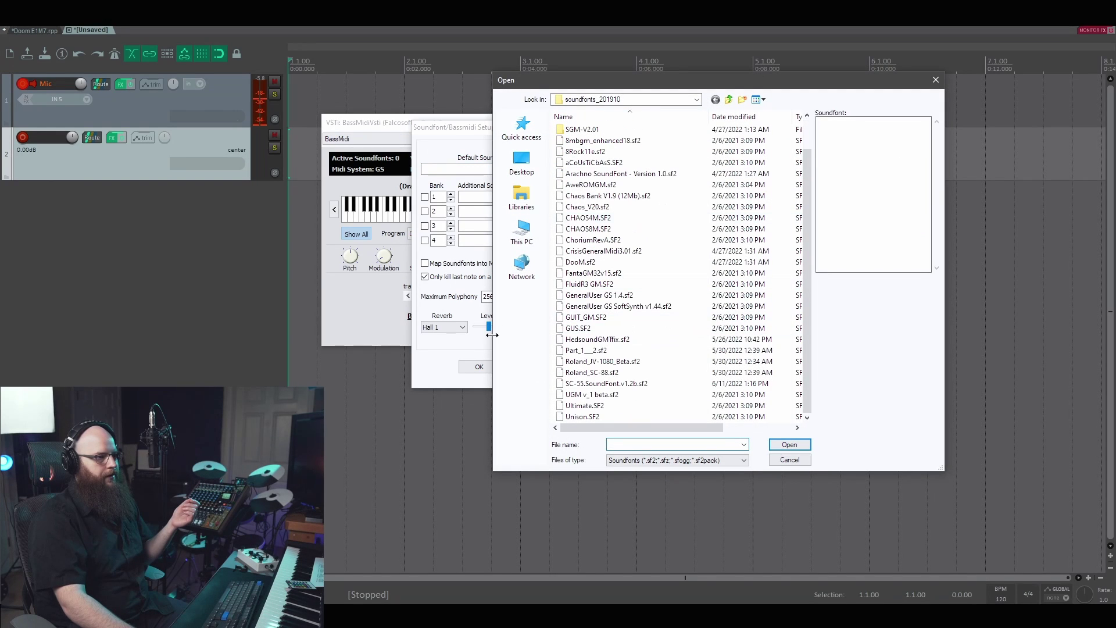
click(599, 385)
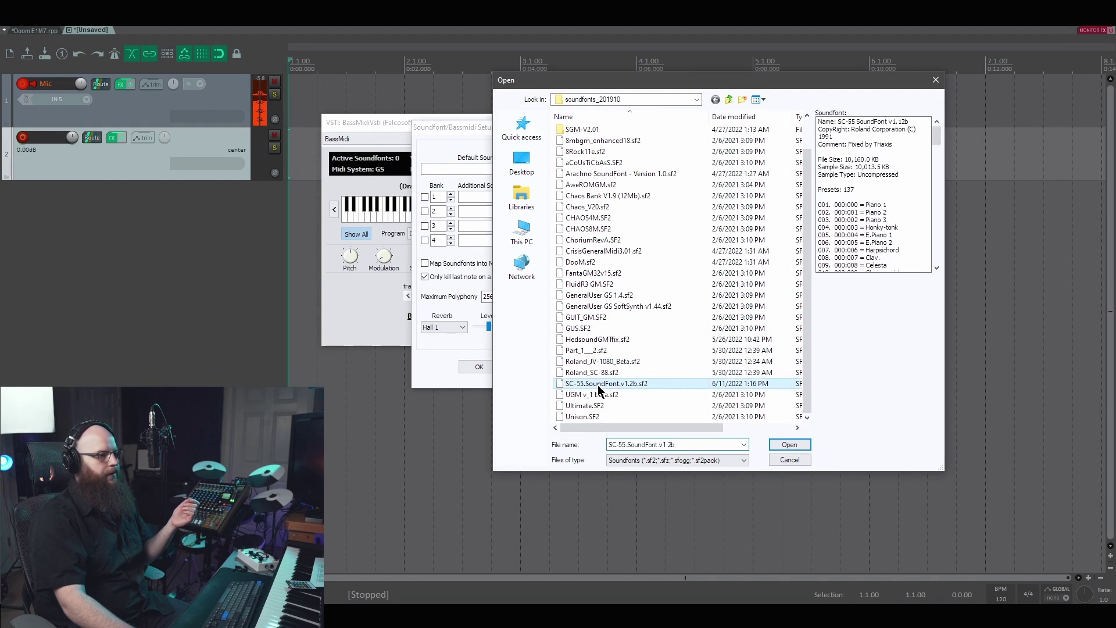
click(792, 445)
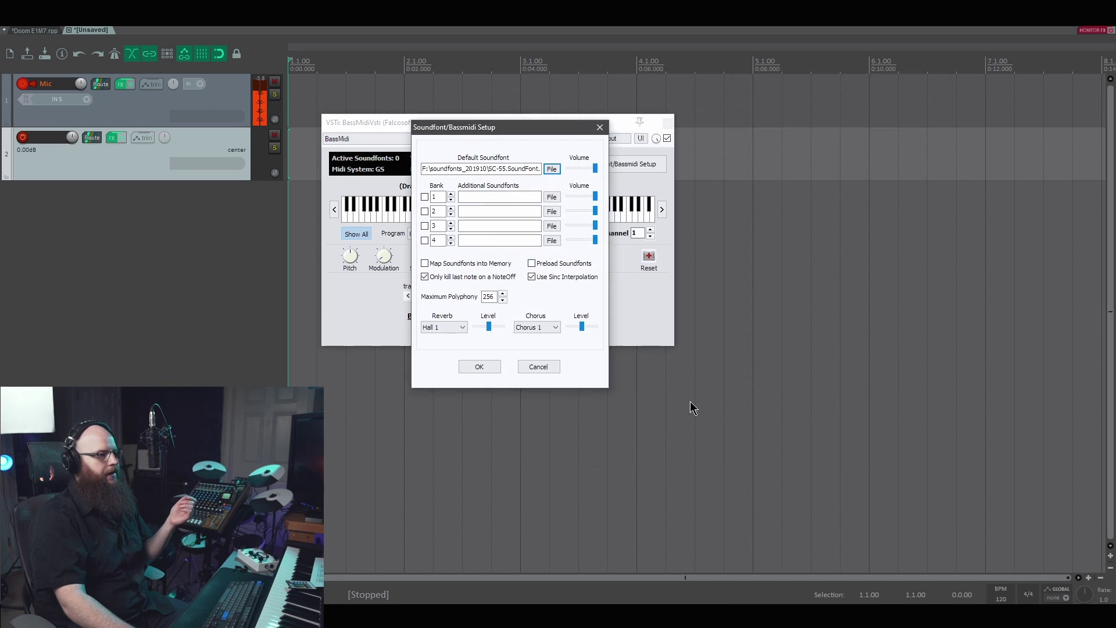
- Confirm the soundfont setup and close the BassMidi instrument window
click(480, 367)
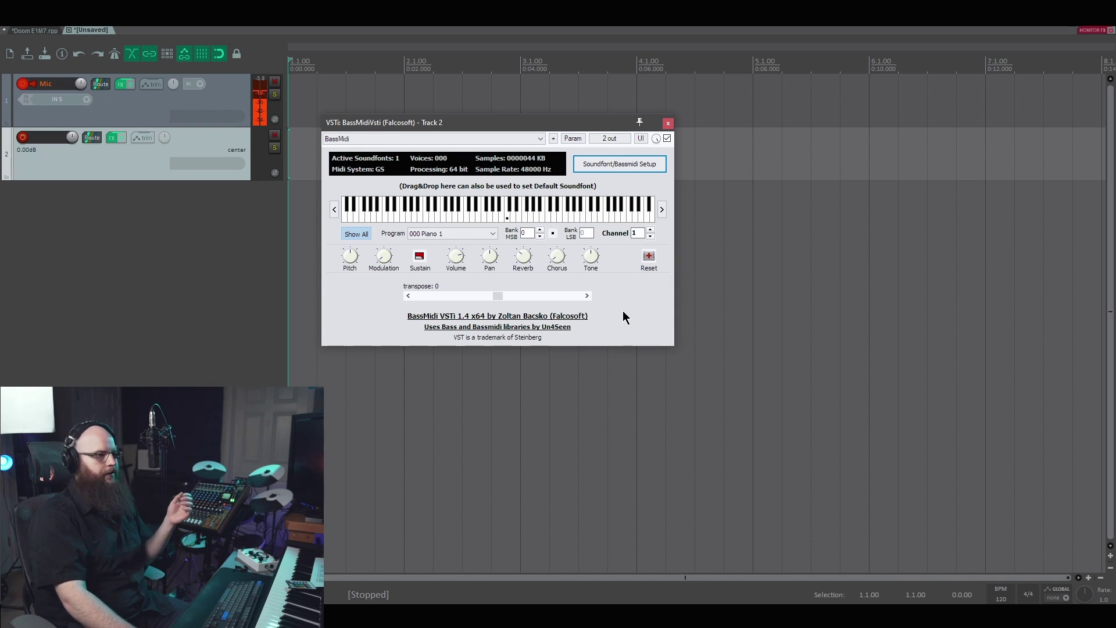
drag(479, 126, 486, 139)
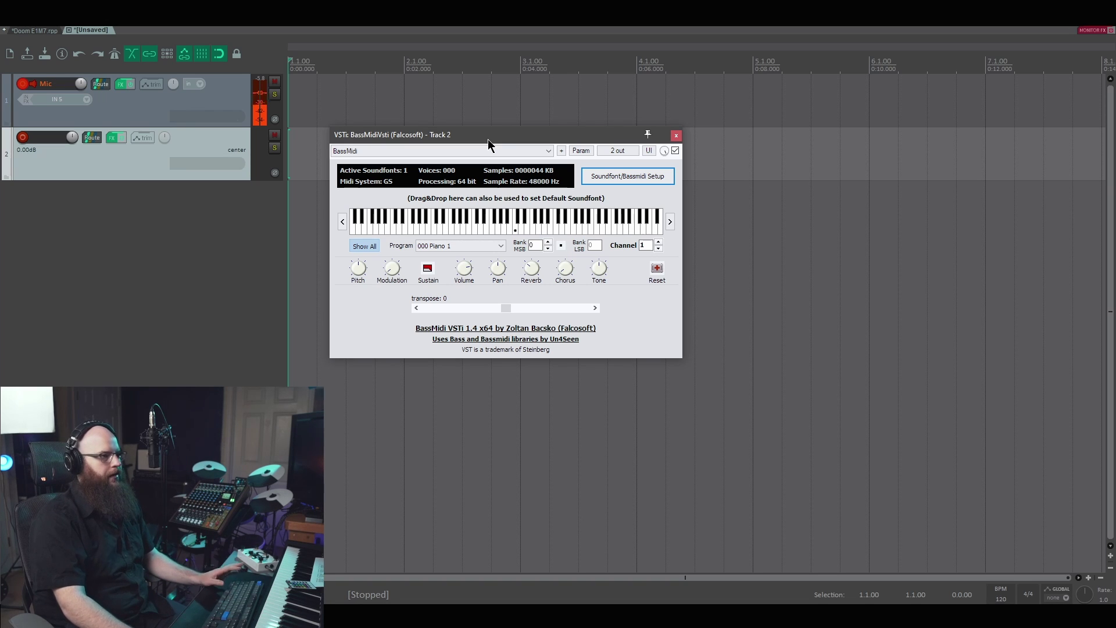
click(676, 136)
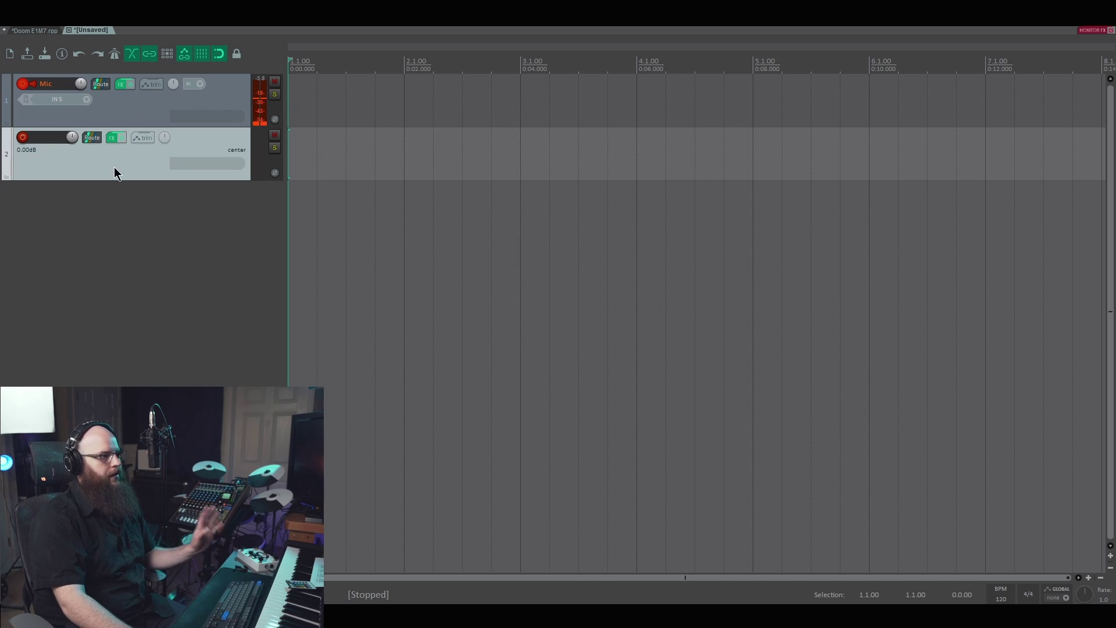
- Duplicate track 2, then duplicate tracks 2 and 3 together
right_click(113, 166)
click(159, 274)
click(117, 160)
shift+click(125, 214)
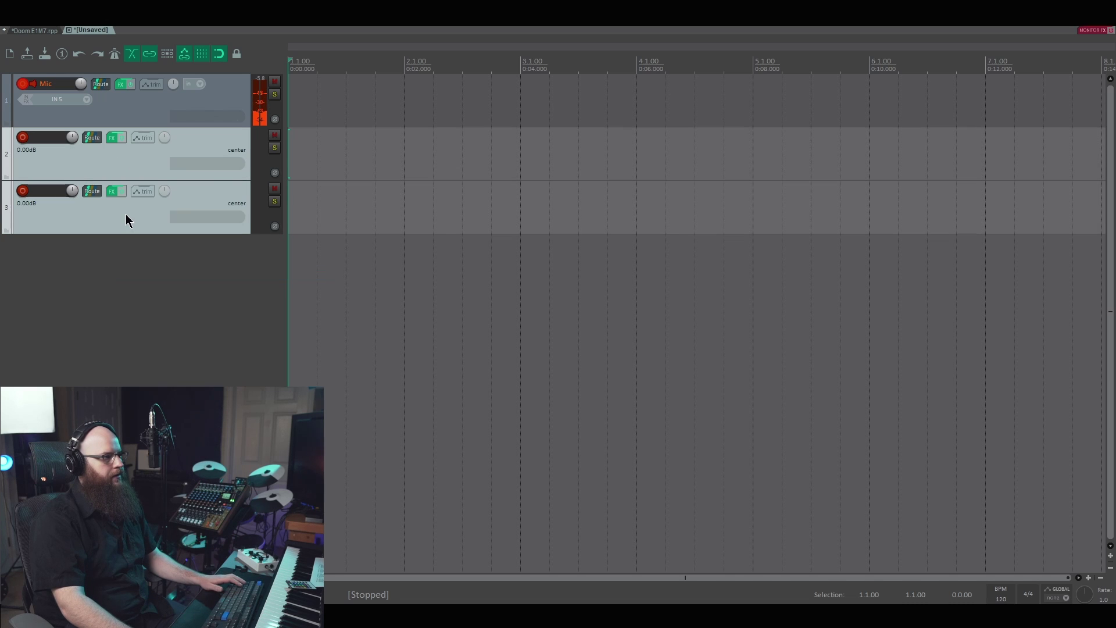
right_click(126, 214)
click(178, 321)
- Select tracks 2 through 5 and duplicate them
click(125, 158)
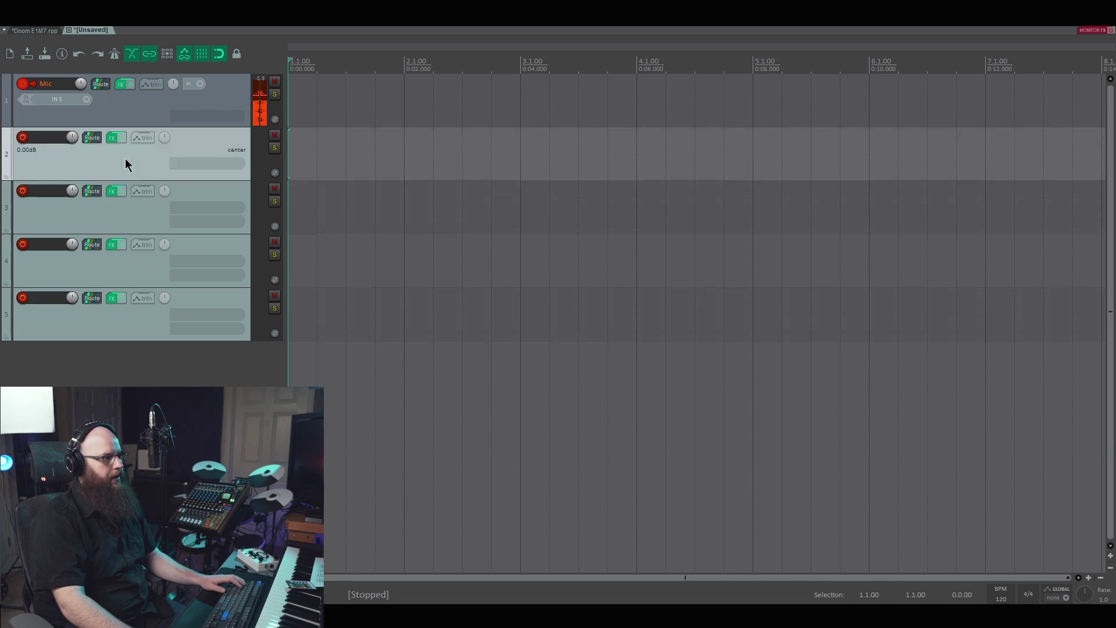
shift+click(144, 314)
right_click(146, 316)
click(186, 334)
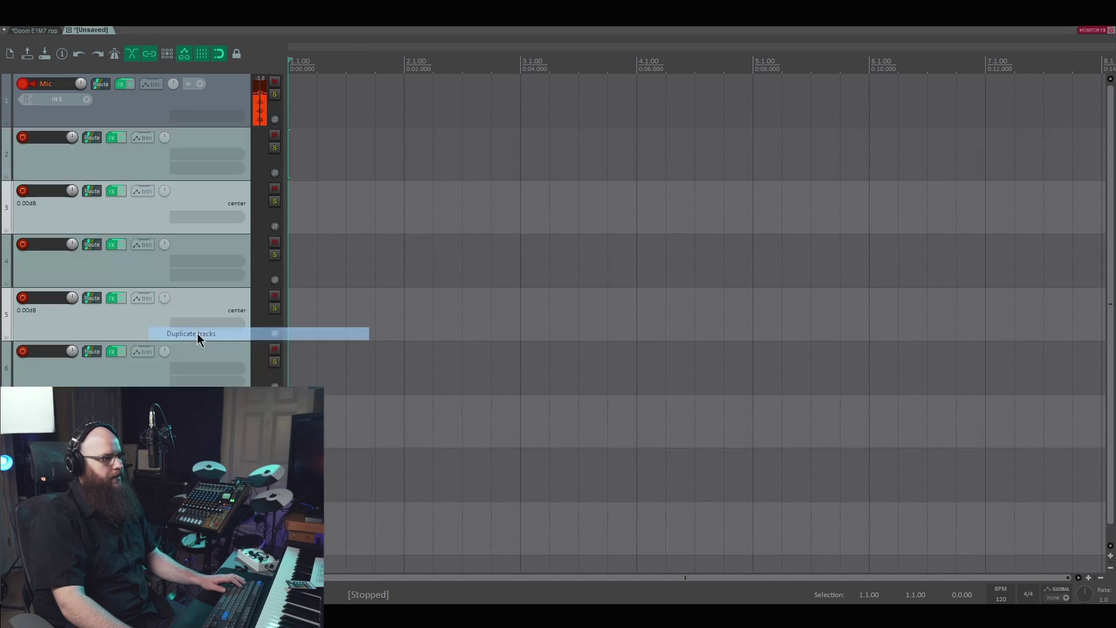
- Select tracks 2 through 6 and duplicate them again, leaving only track 5 selected
click(142, 170)
scroll(142, 169, down, 1)
shift+click(145, 407)
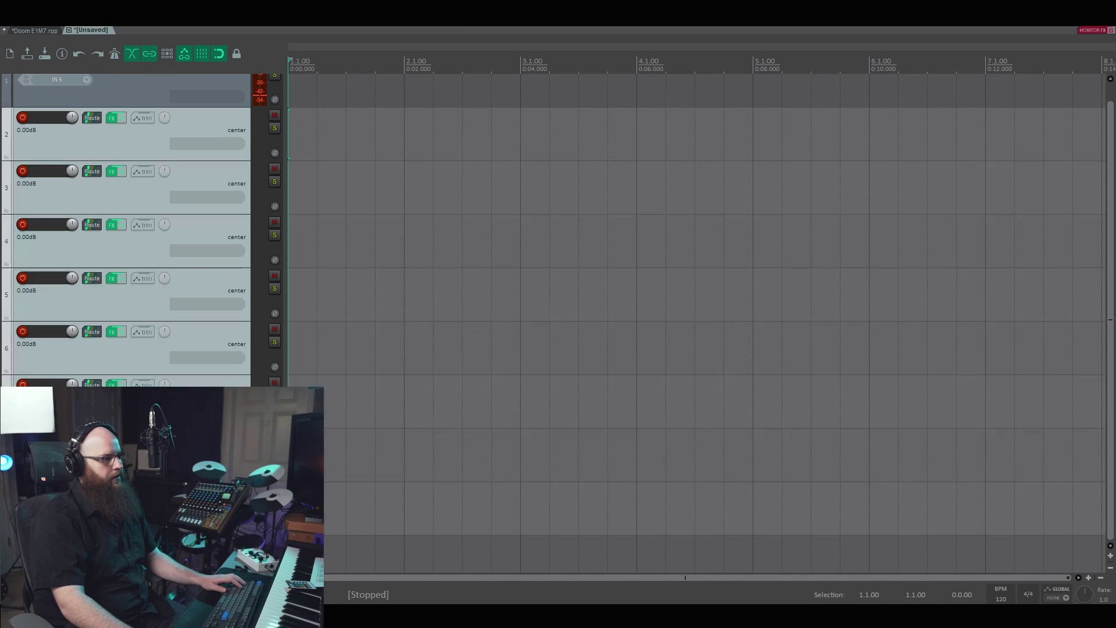
right_click(134, 292)
click(194, 334)
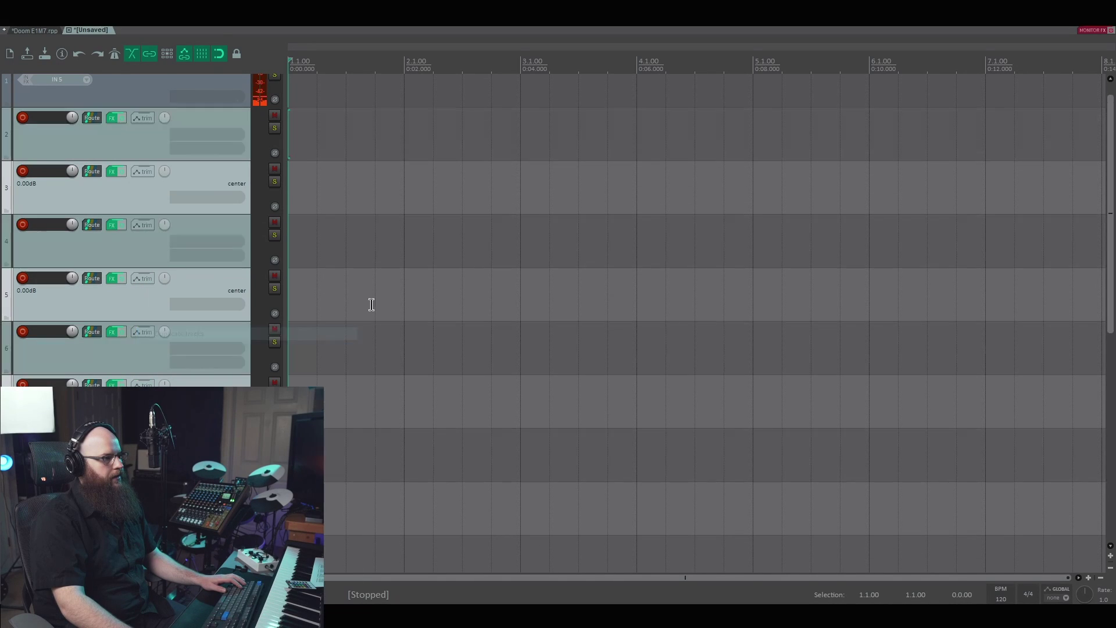
scroll(142, 319, up, 1)
click(136, 321)
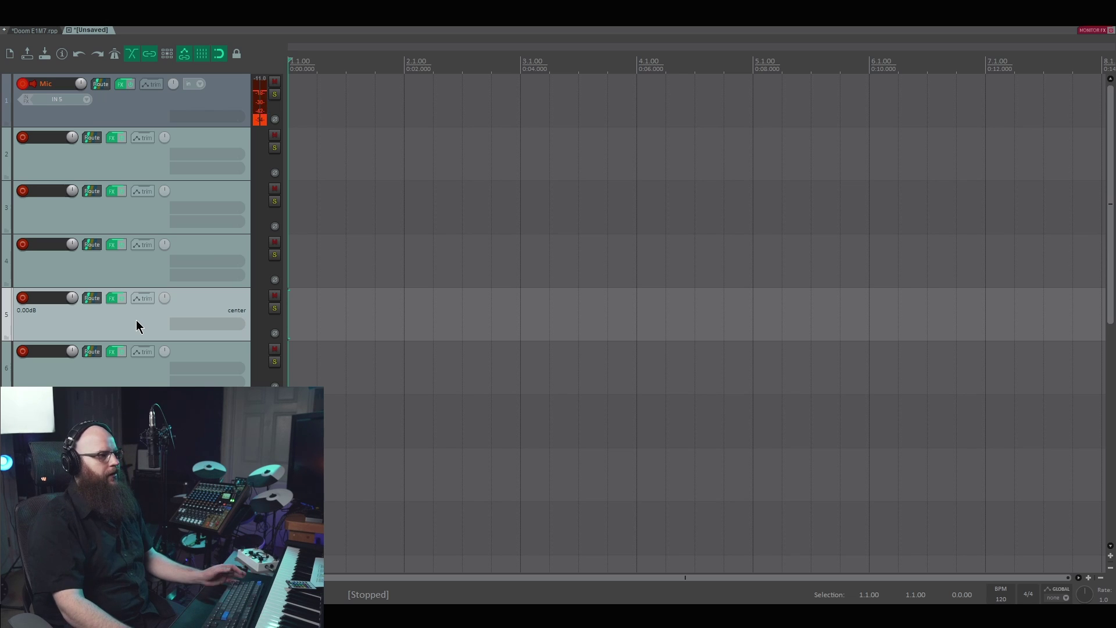
- Import the E1M7 MIDI parts and tempo map onto the instrument tracks
scroll(170, 315, down, 5)
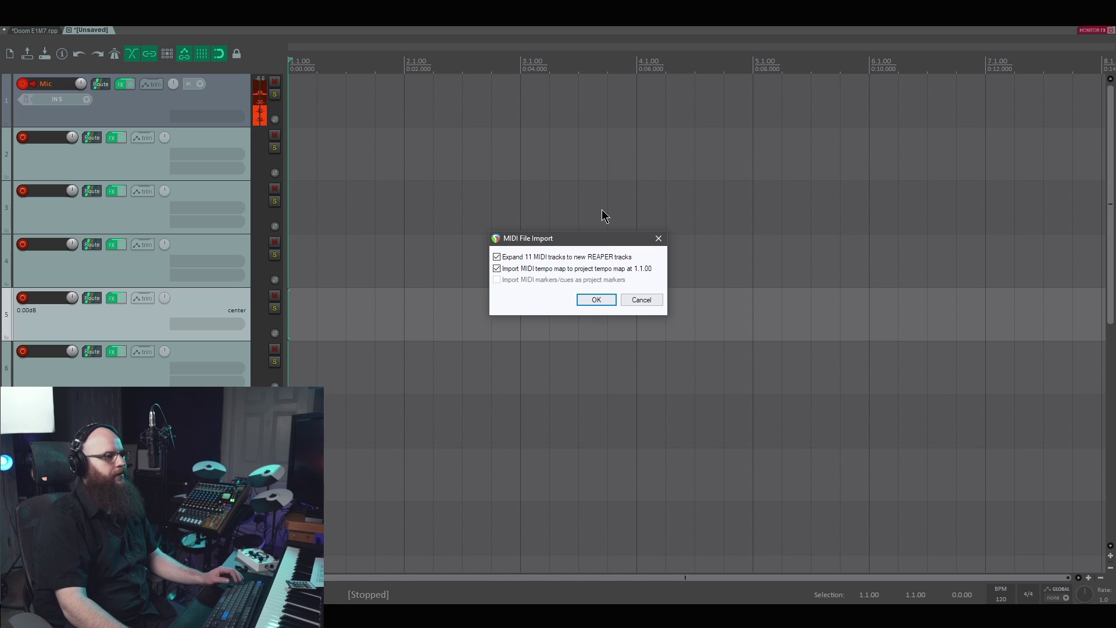
click(596, 300)
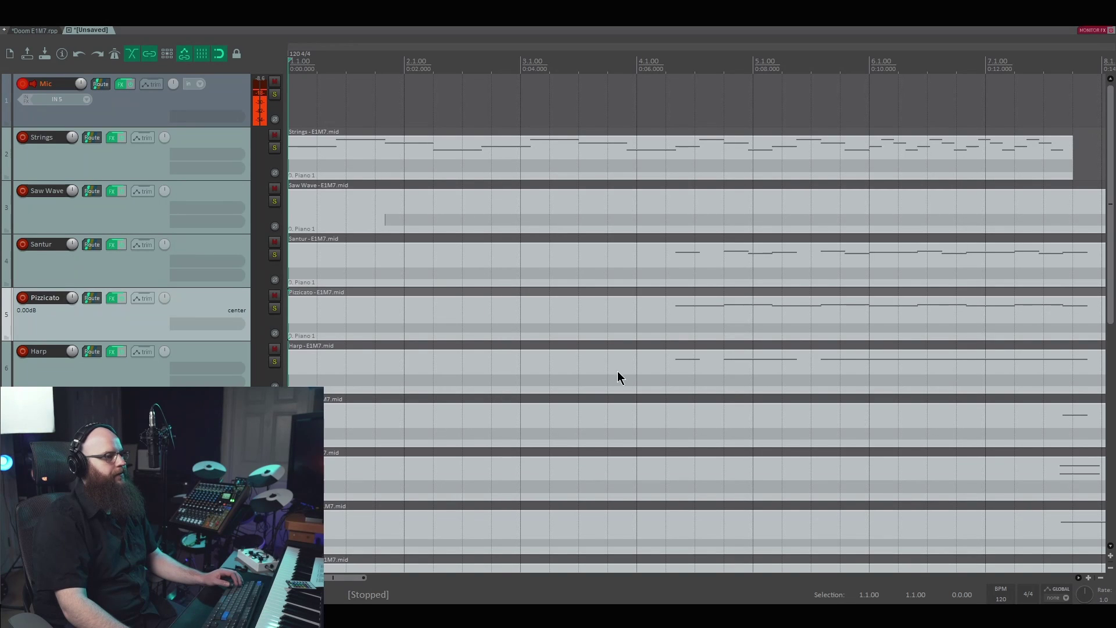
mouse_move(1114, 247)
mouse_down()
mouse_move(1114, 389)
mouse_move(1114, 246)
mouse_up()
scroll(686, 389, down, 10)
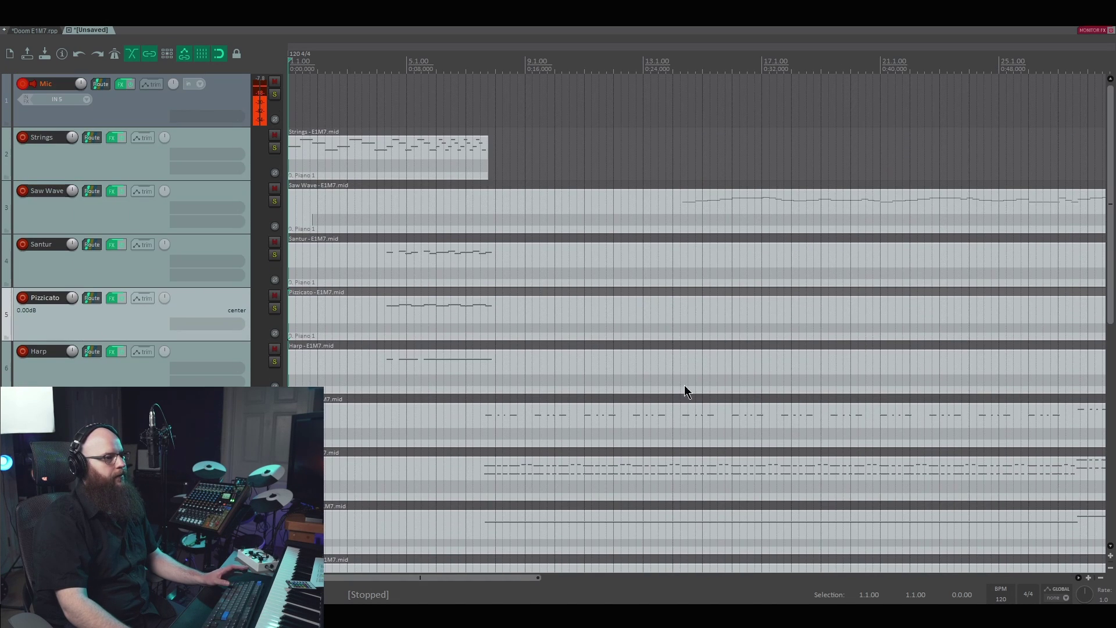
drag(1110, 255, 1110, 335)
- Inspect the Strings part's MIDI events, select all items, and return to the project start
double_click(988, 303)
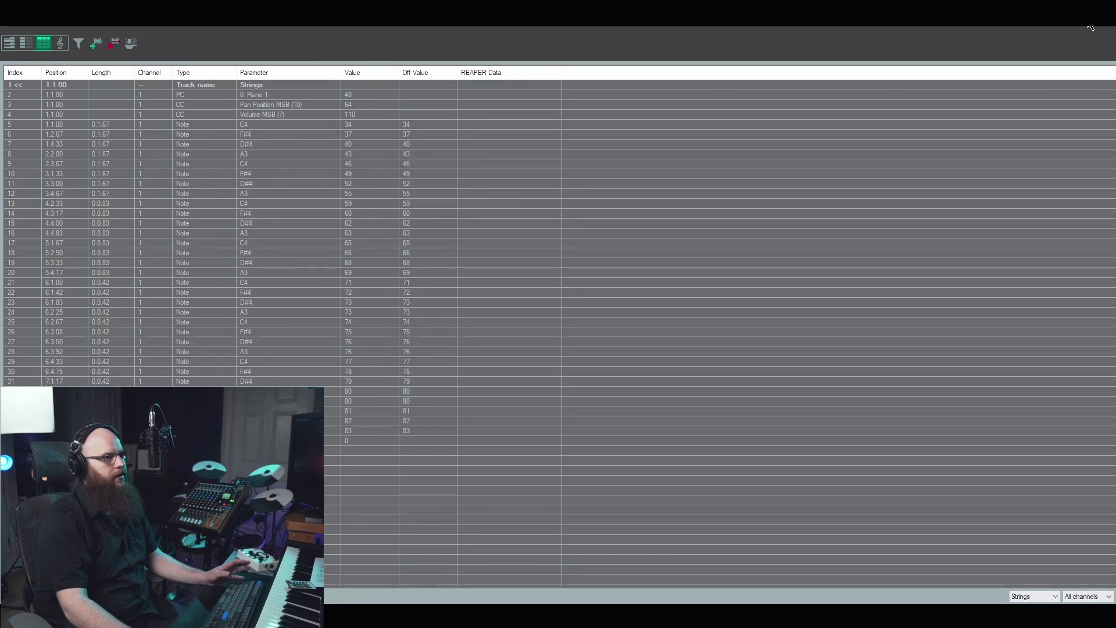
key(Escape)
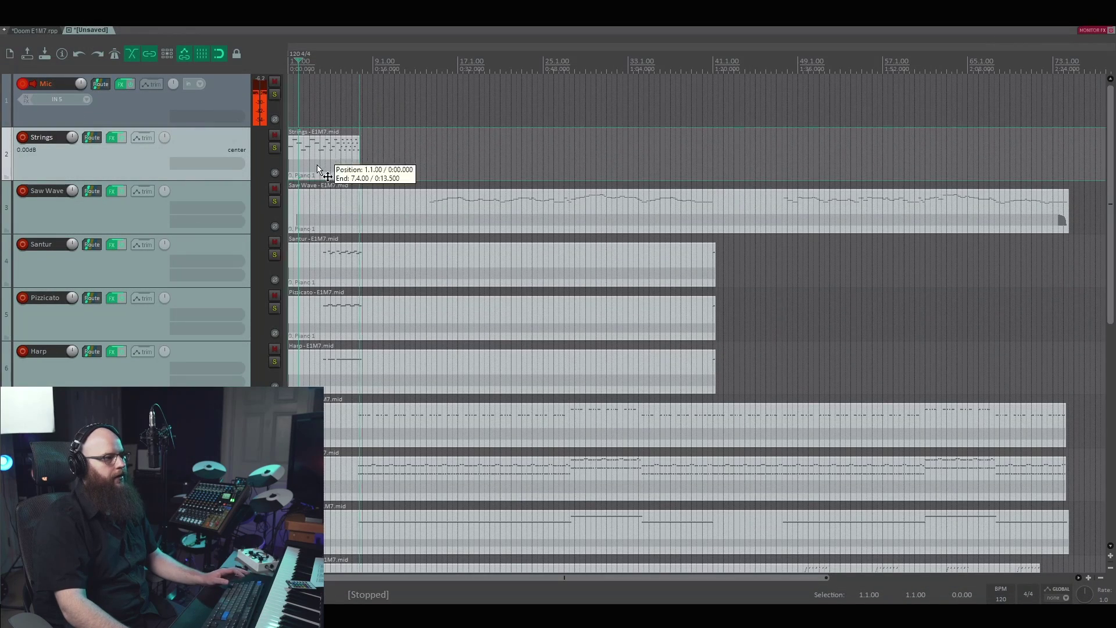
key(ctrl+a)
mouse_move(1110, 197)
mouse_down()
mouse_move(1111, 317)
mouse_move(1111, 192)
mouse_up()
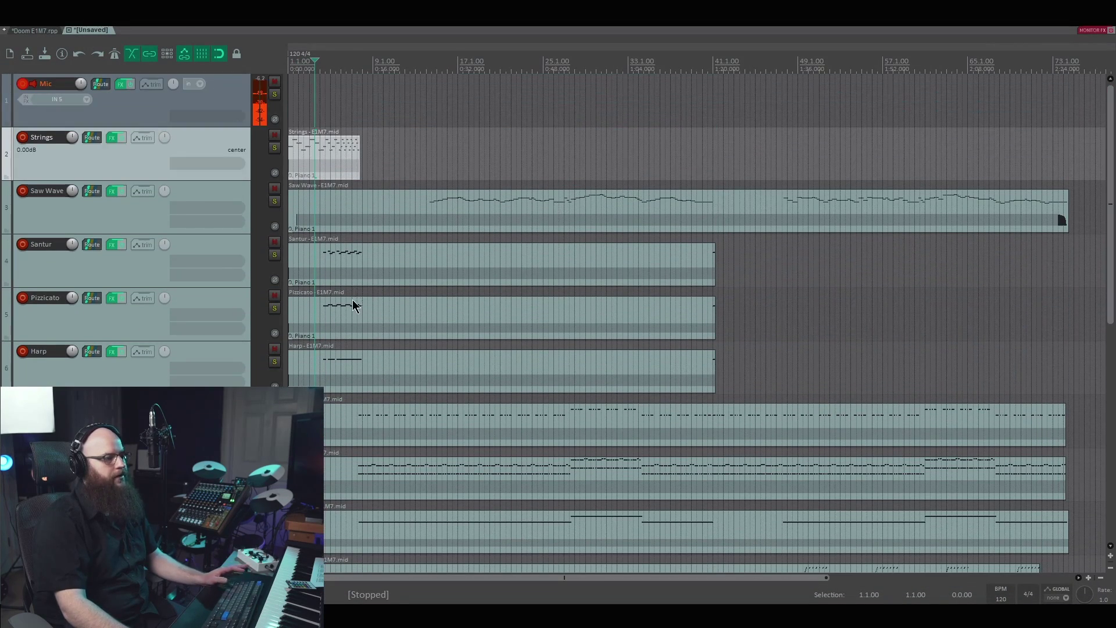
click(290, 71)
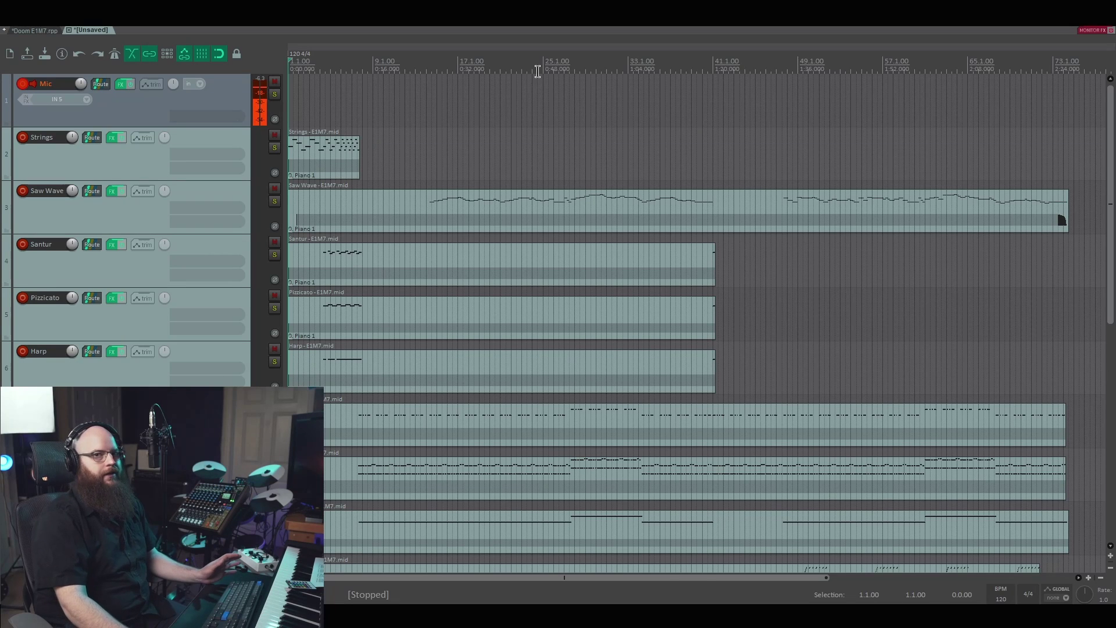
click(110, 138)
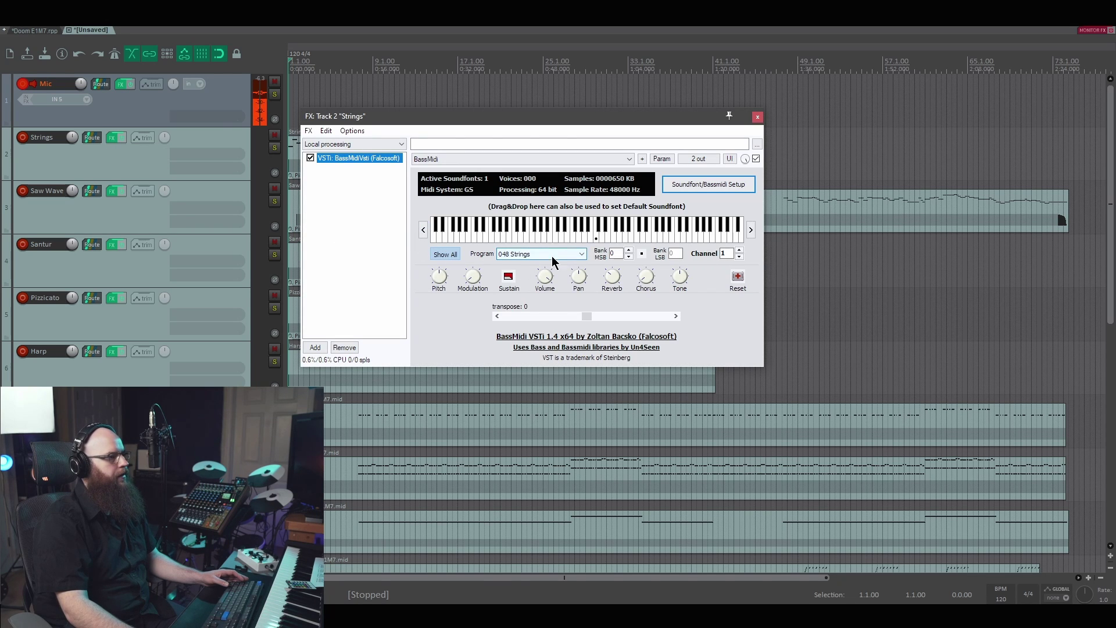
click(757, 117)
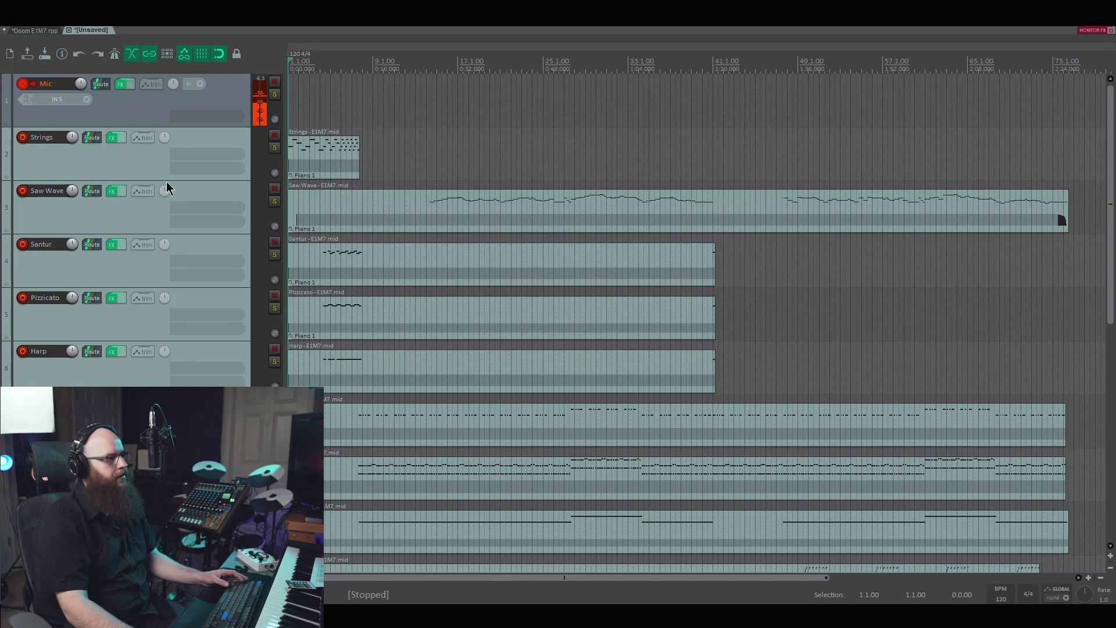
click(112, 193)
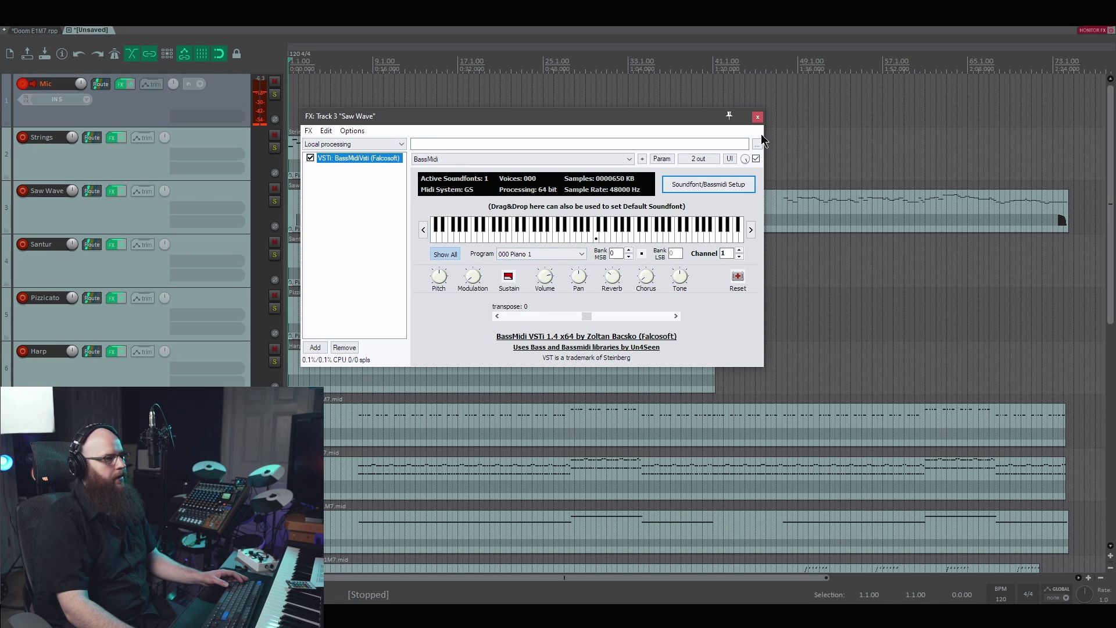
click(756, 117)
click(438, 203)
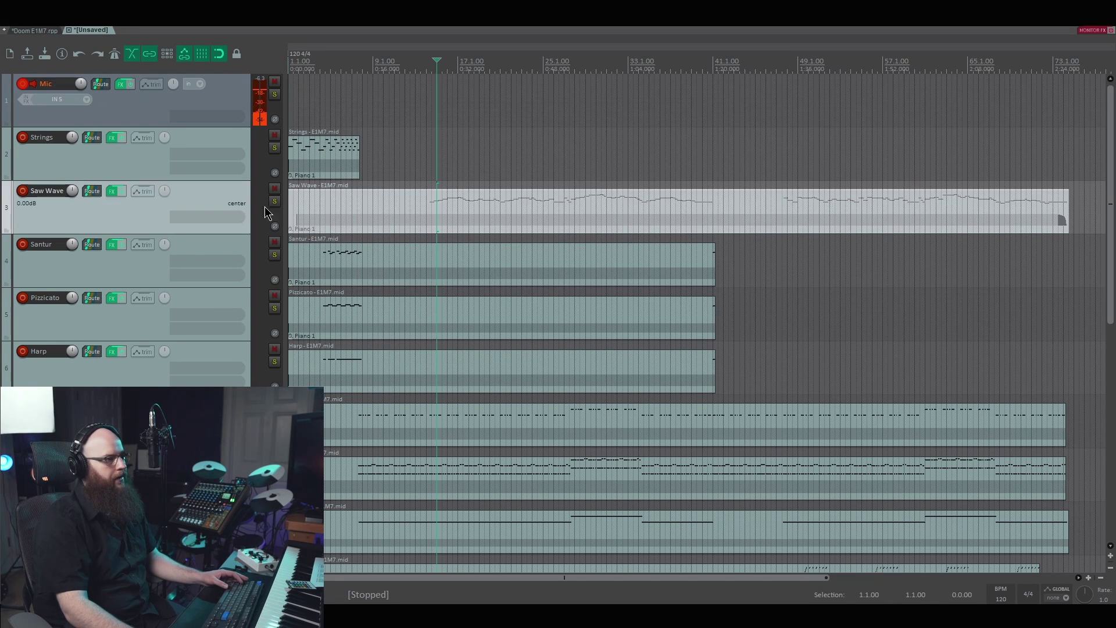
click(274, 201)
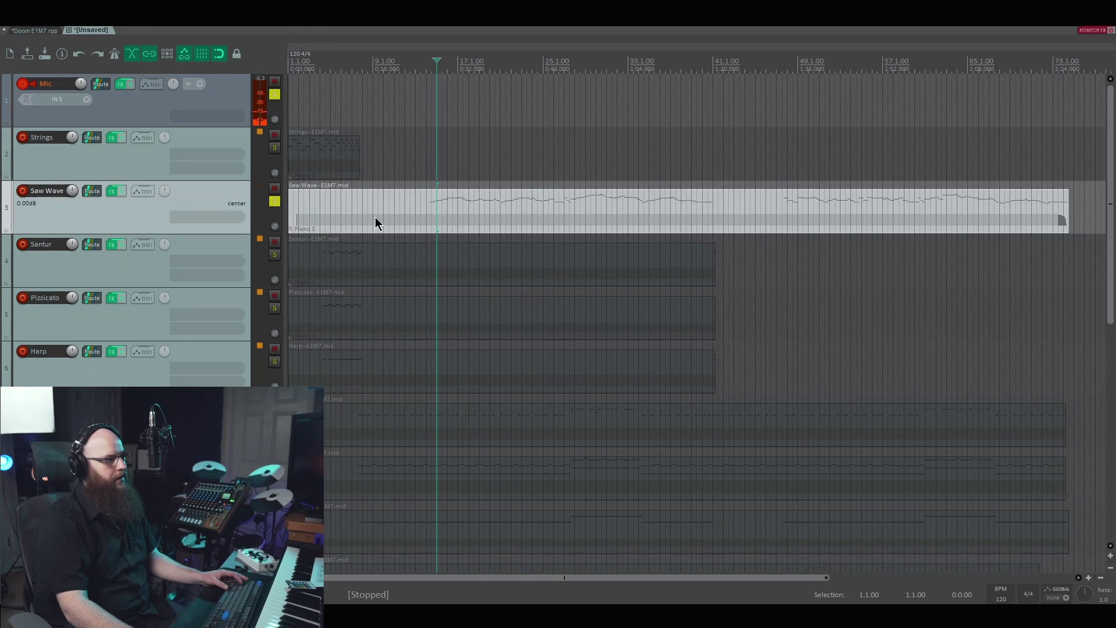
key(space)
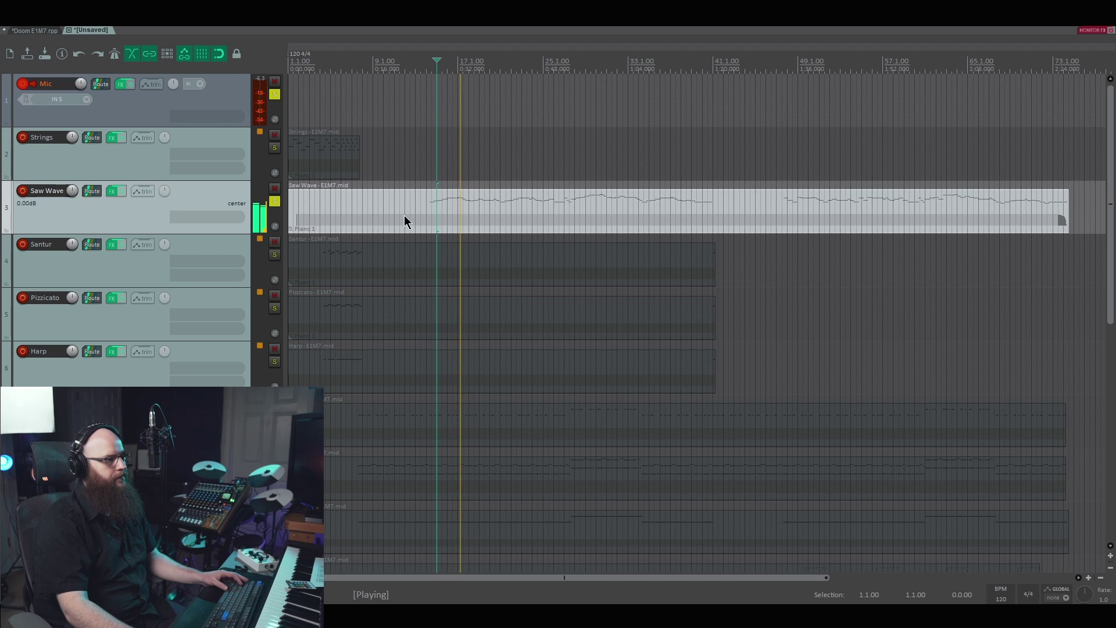
click(111, 192)
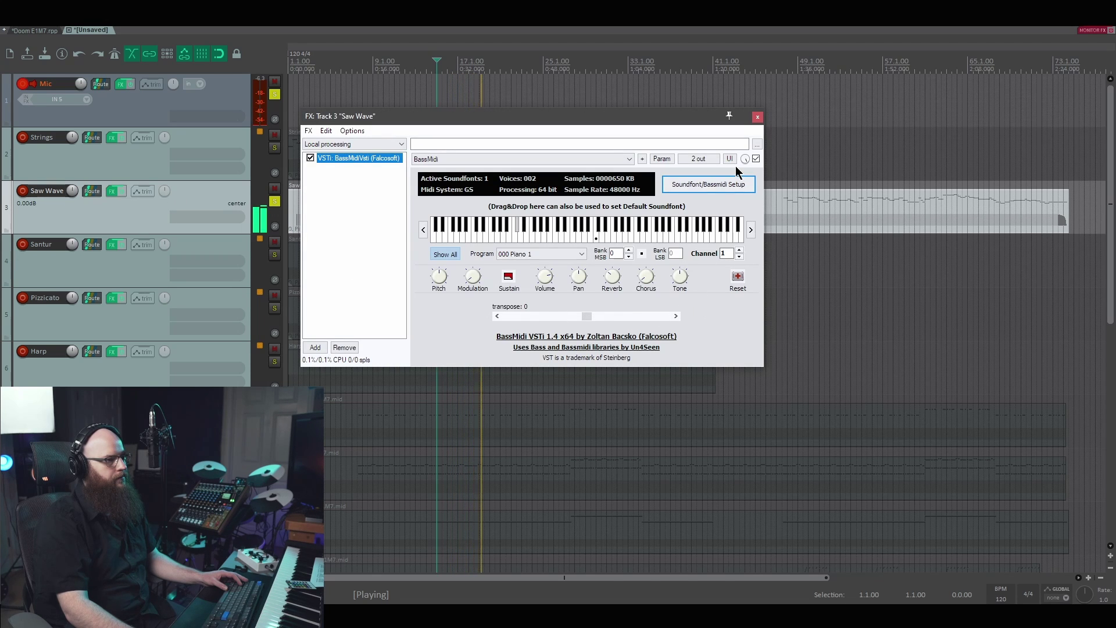
click(757, 118)
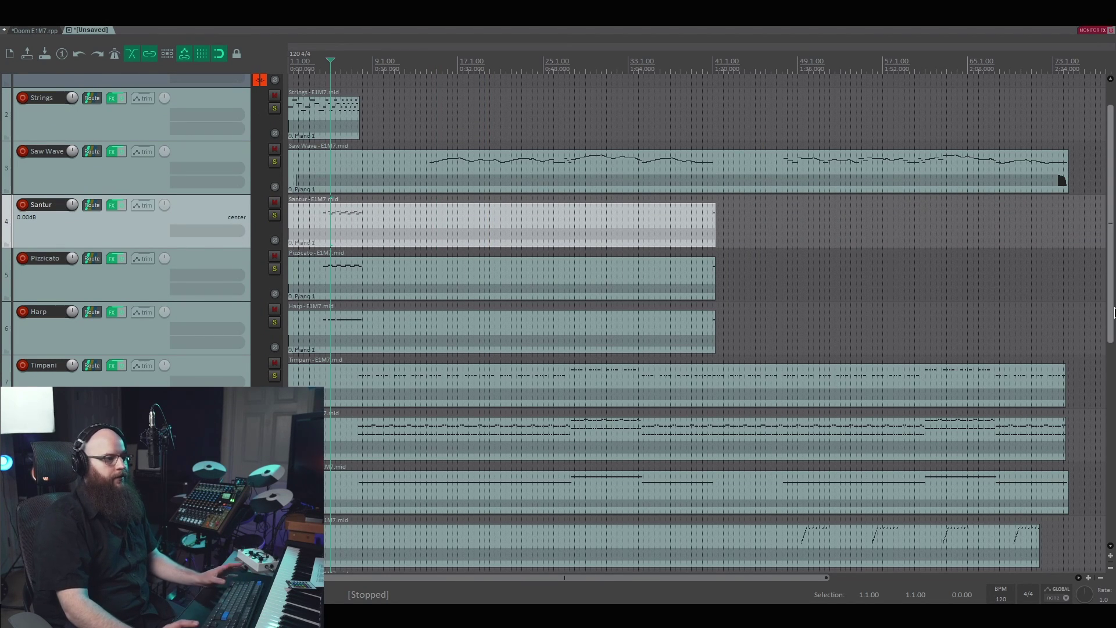
- Scroll back to the top tracks and zoom in on the arrangement's opening bars
drag(1113, 312, 1113, 509)
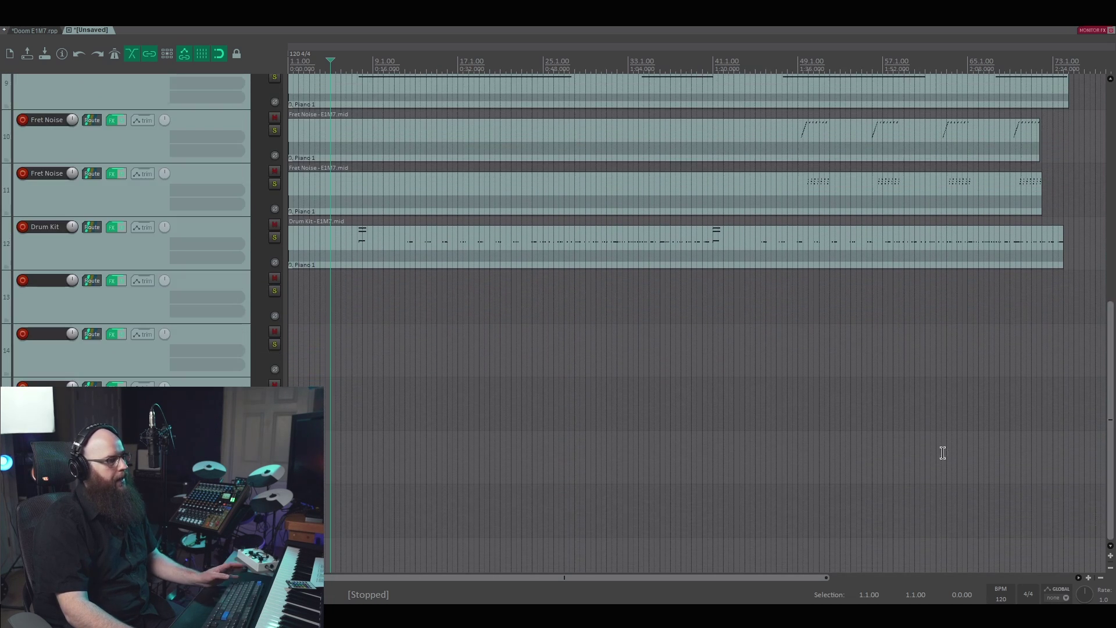
drag(1107, 422, 1088, 293)
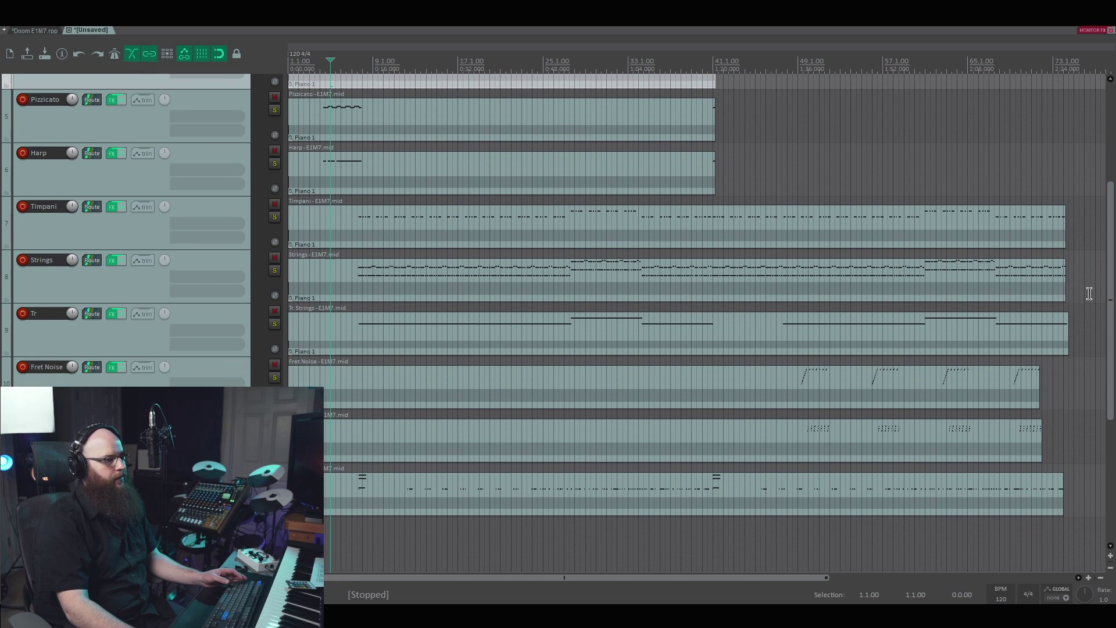
key(grave)
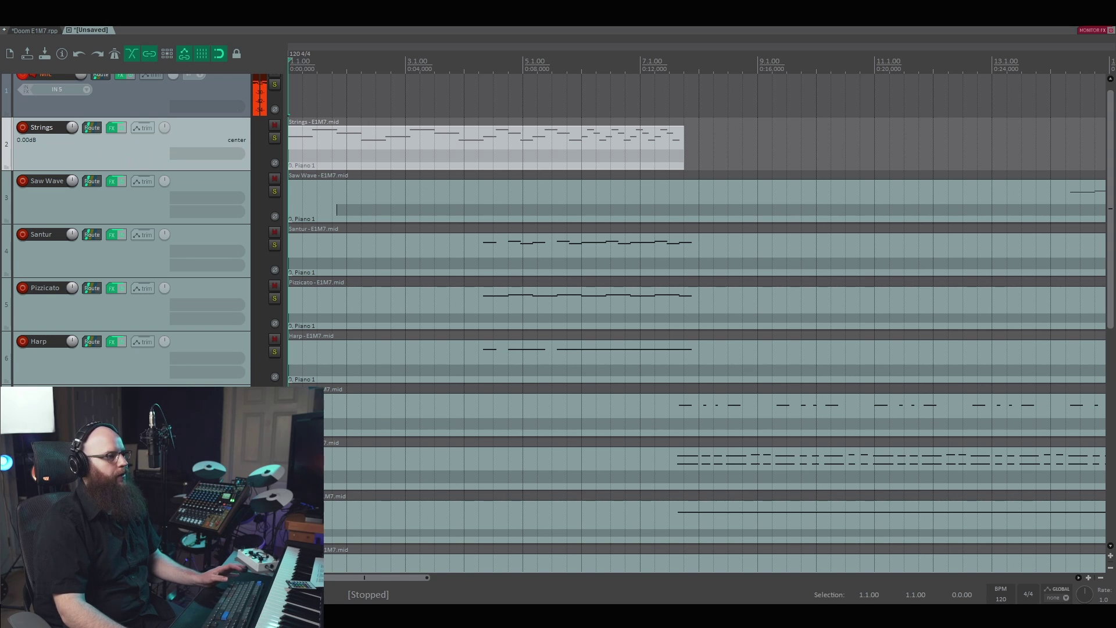
- Play the Strings track soloed with Mic, then clear both solos
scroll(697, 232, down, 3)
scroll(698, 291, down, 3)
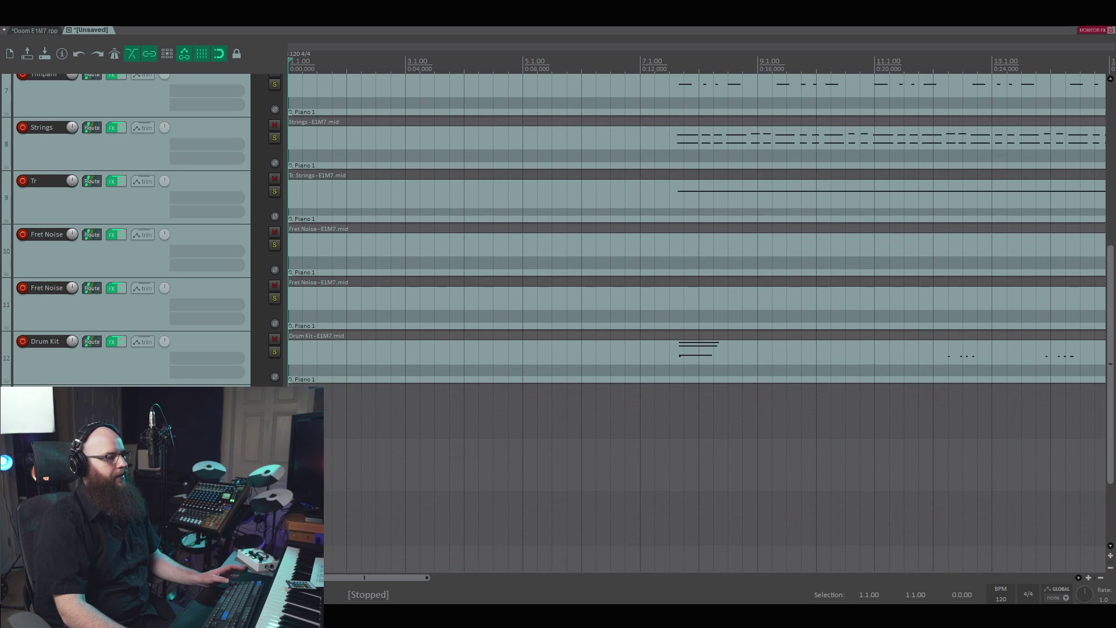
scroll(697, 291, up, 6)
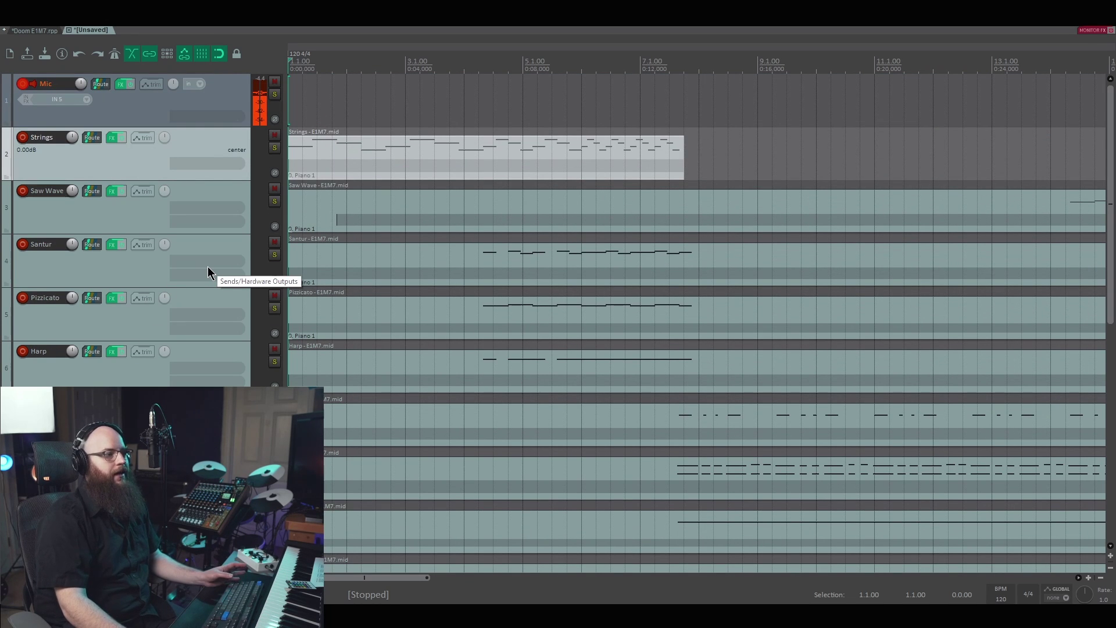
scroll(101, 349, down, 1)
scroll(100, 346, down, 3)
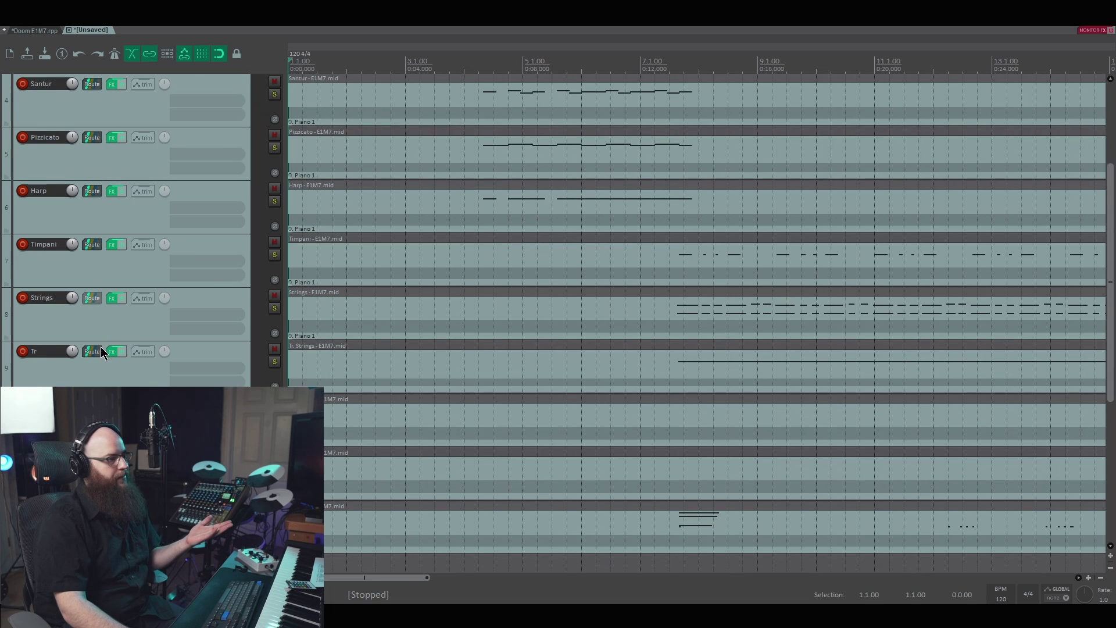
scroll(109, 357, up, 4)
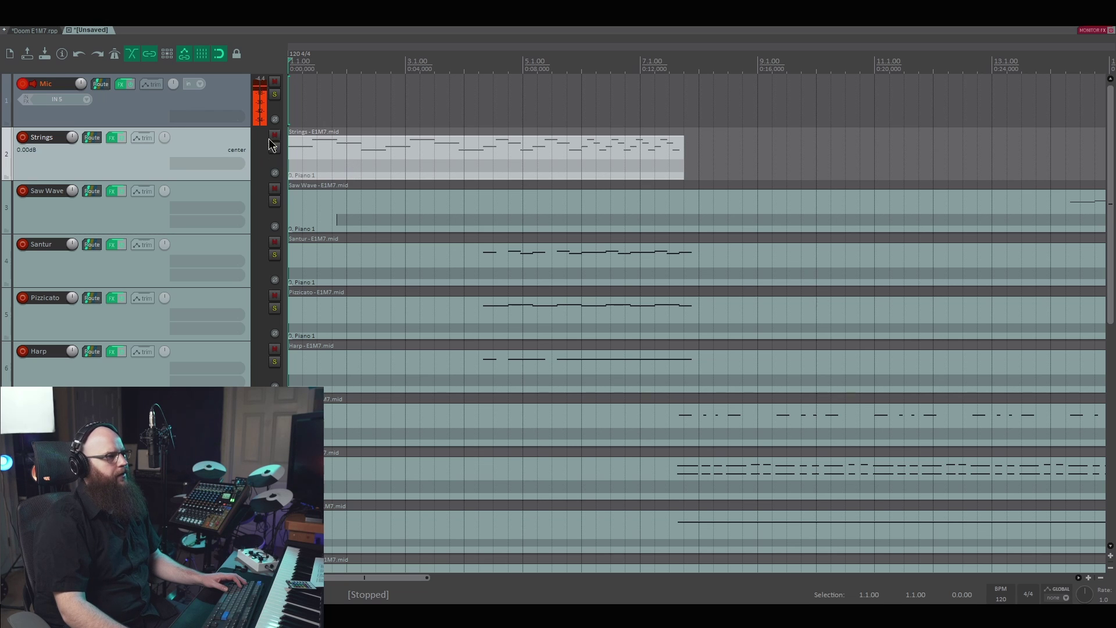
click(275, 96)
click(272, 148)
key(space)
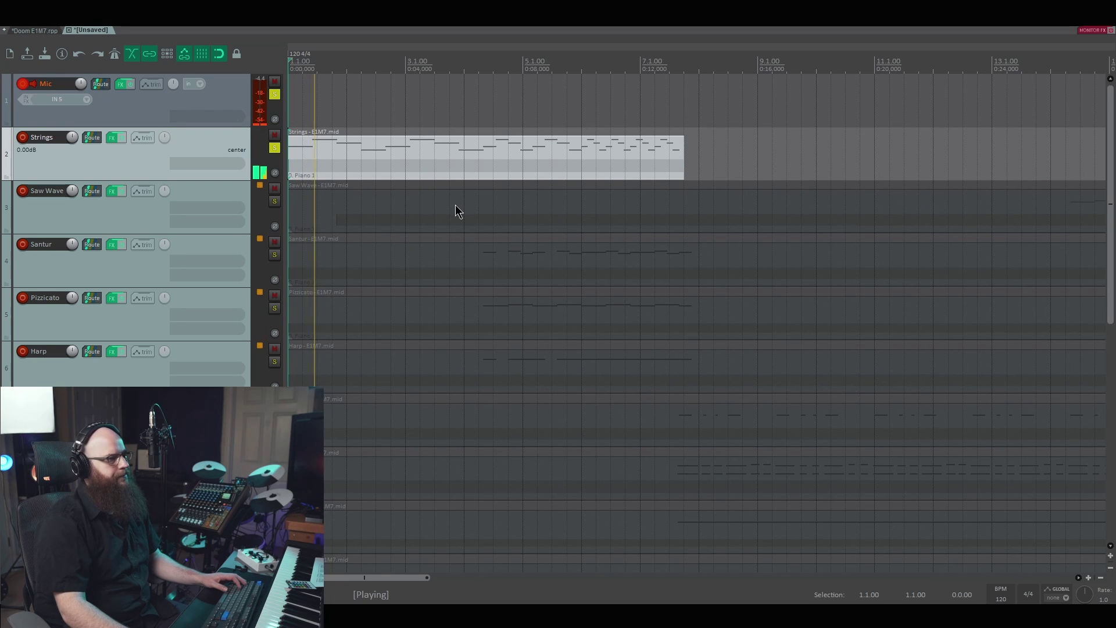
click(274, 148)
key(space)
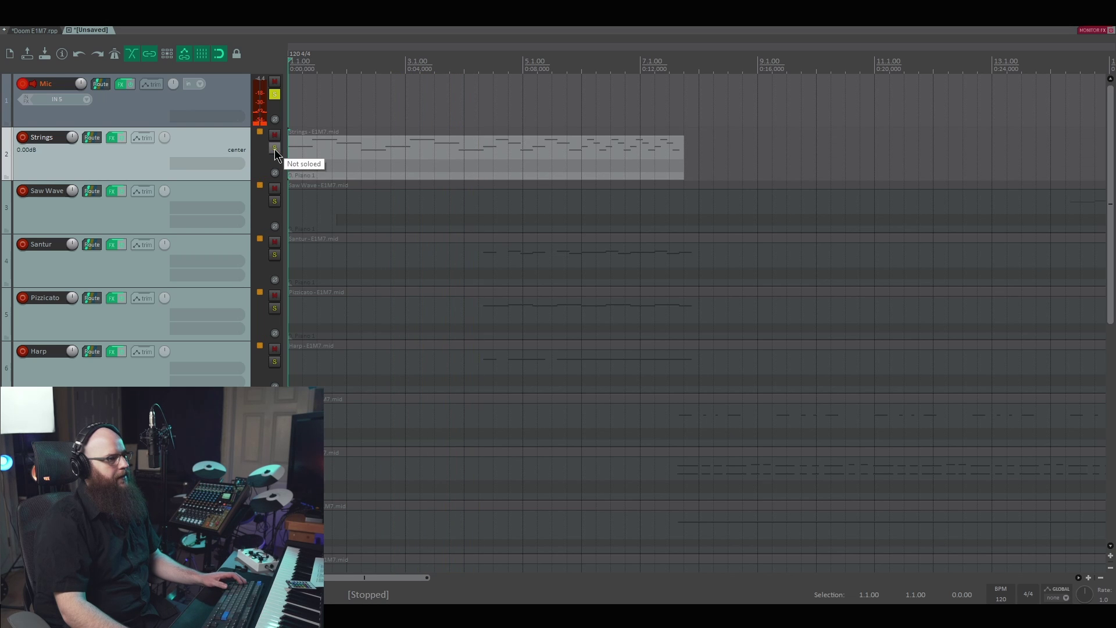
click(274, 94)
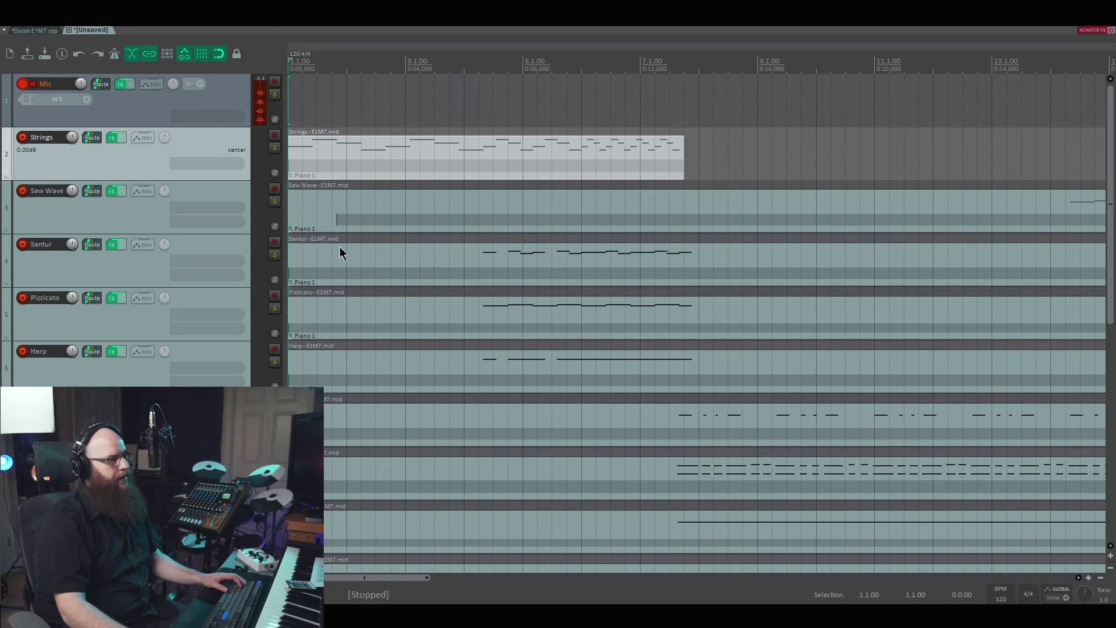
- Solo Santur, Pizzicato, Harp, Mic and then Strings, playing from a few bars in
click(142, 271)
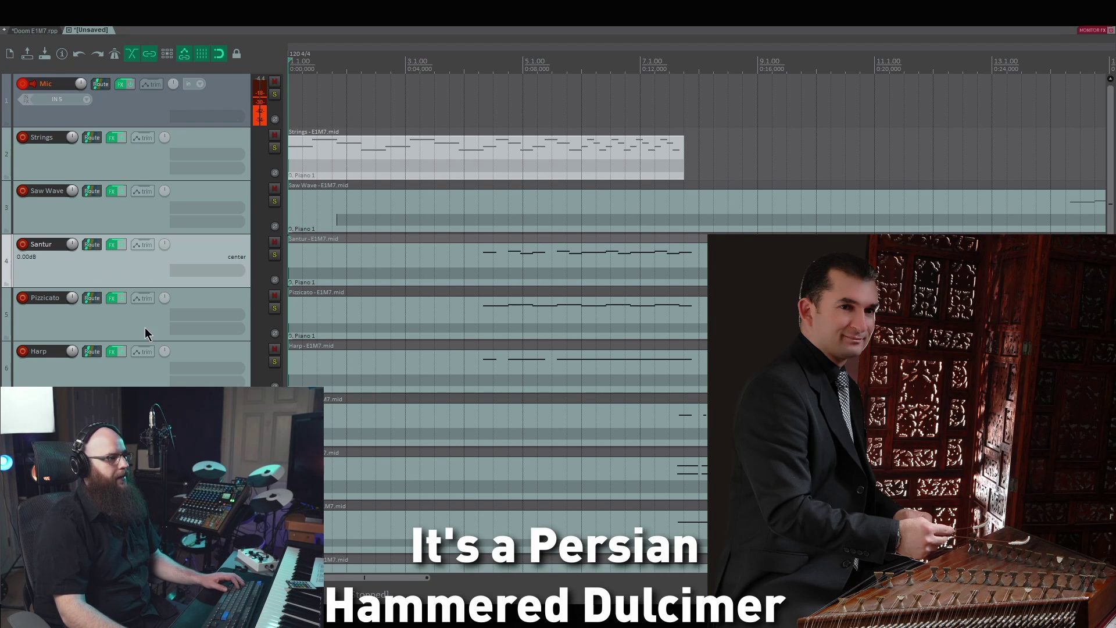
shift+click(134, 379)
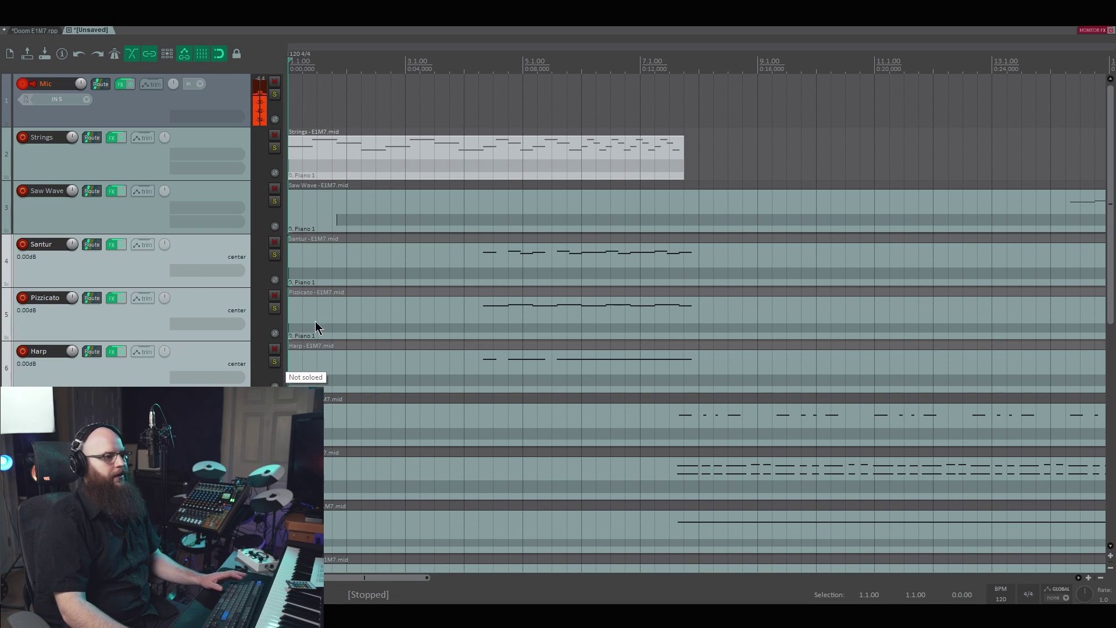
click(477, 74)
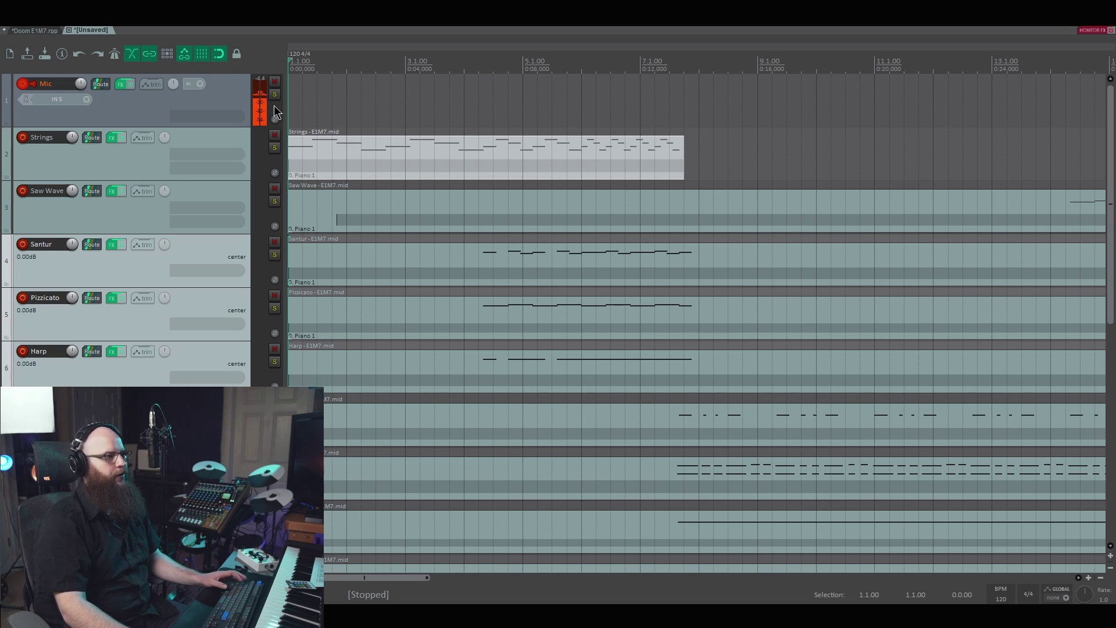
click(274, 94)
drag(275, 255, 274, 361)
key(space)
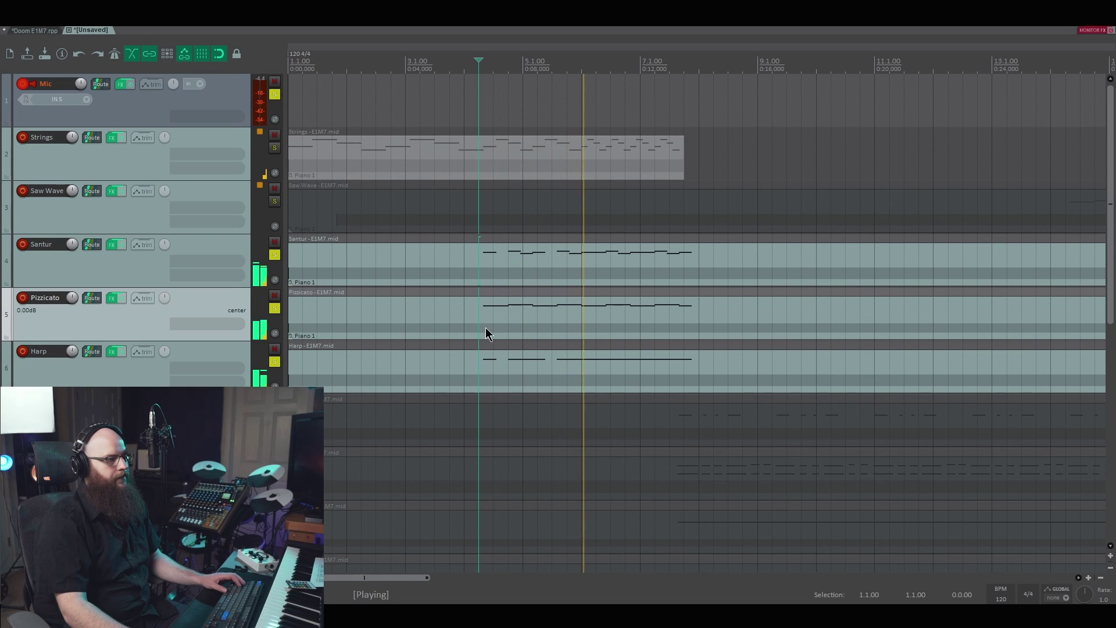
key(space)
click(274, 148)
key(space)
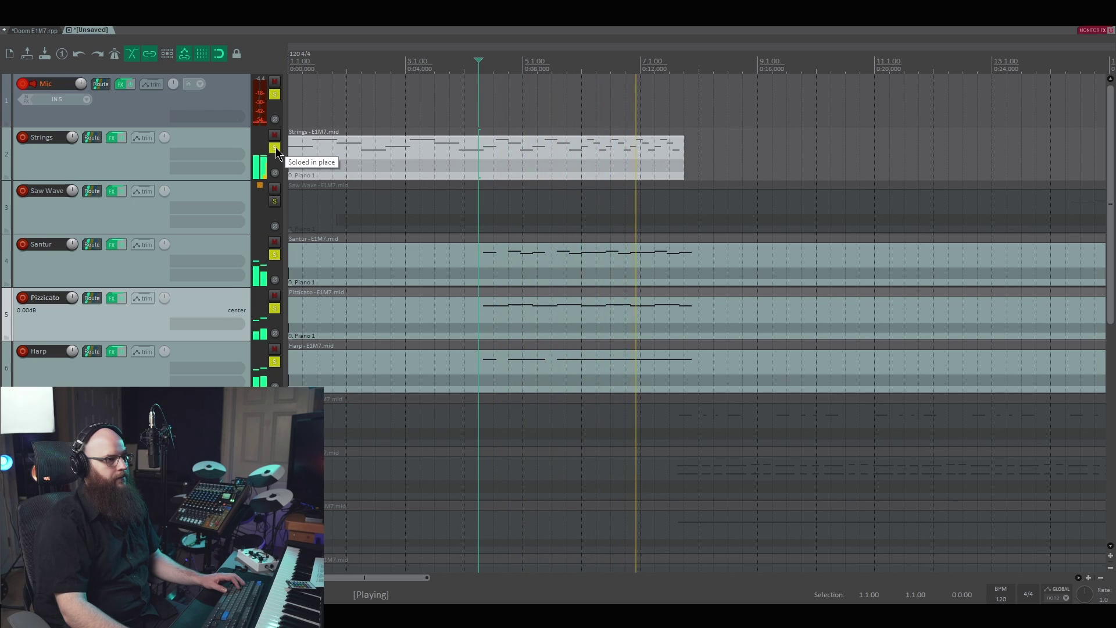
key(space)
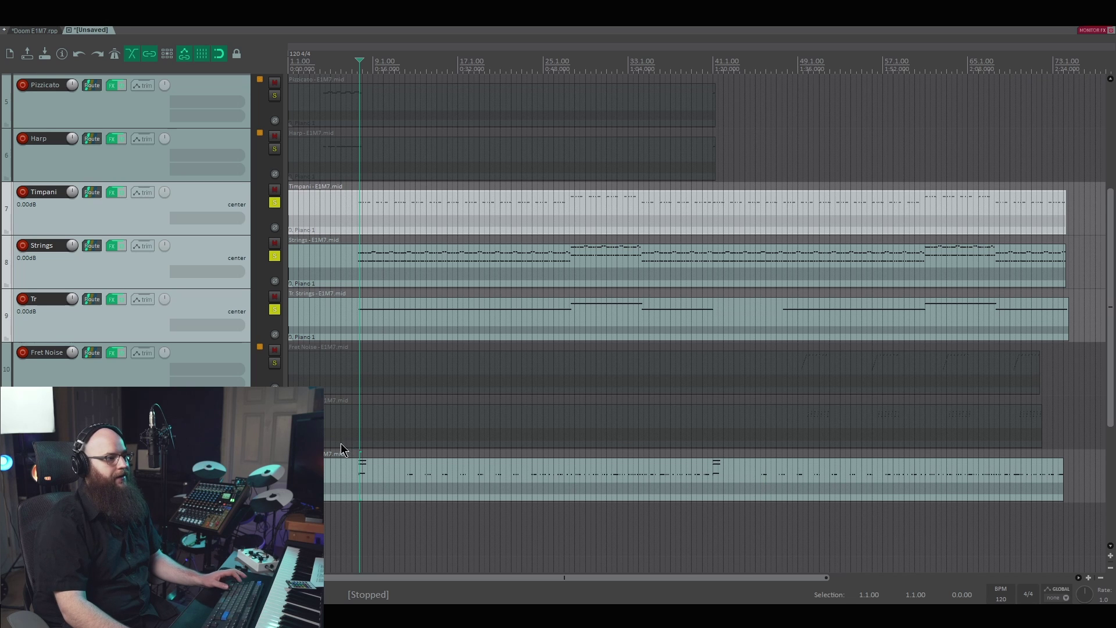
- Start playback and unsolo the Strings and Tr tracks
key(space)
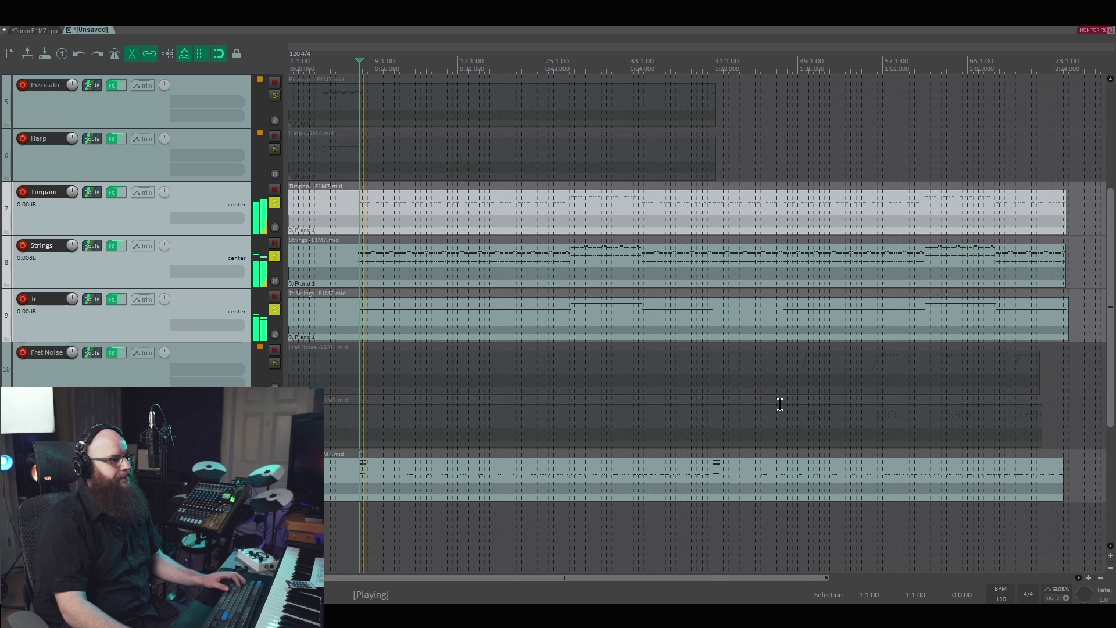
scroll(779, 407, up, 3)
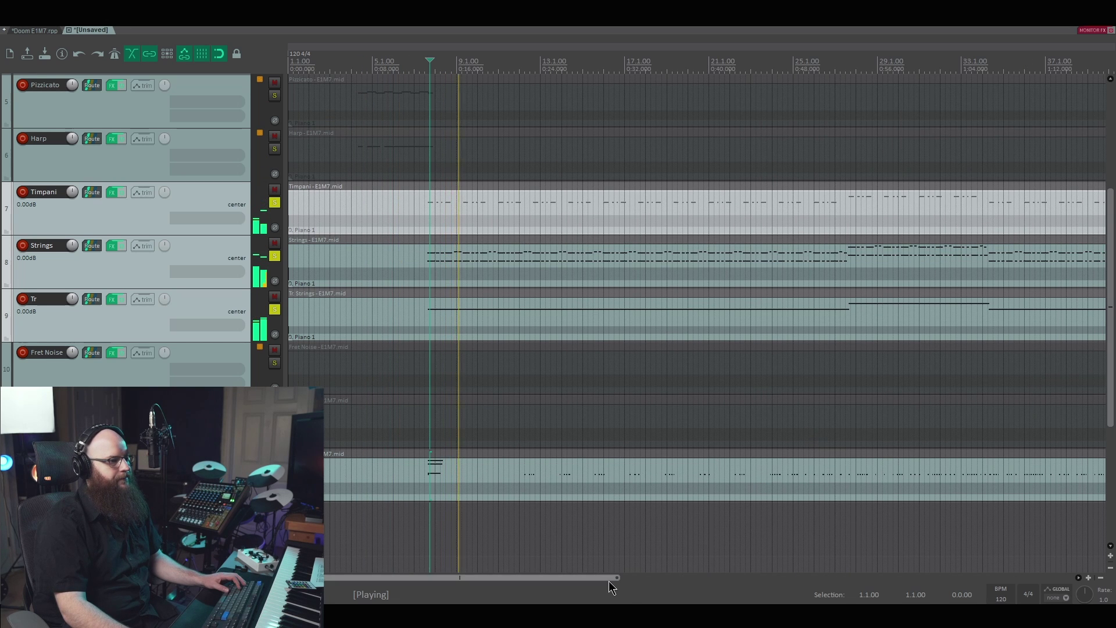
drag(608, 580, 640, 578)
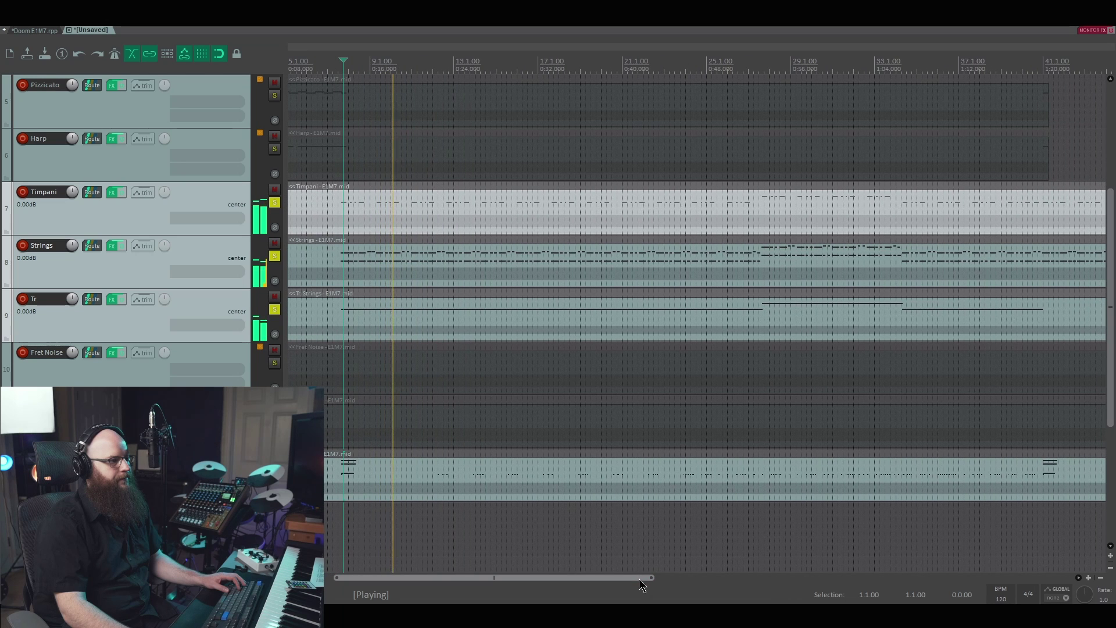
click(145, 331)
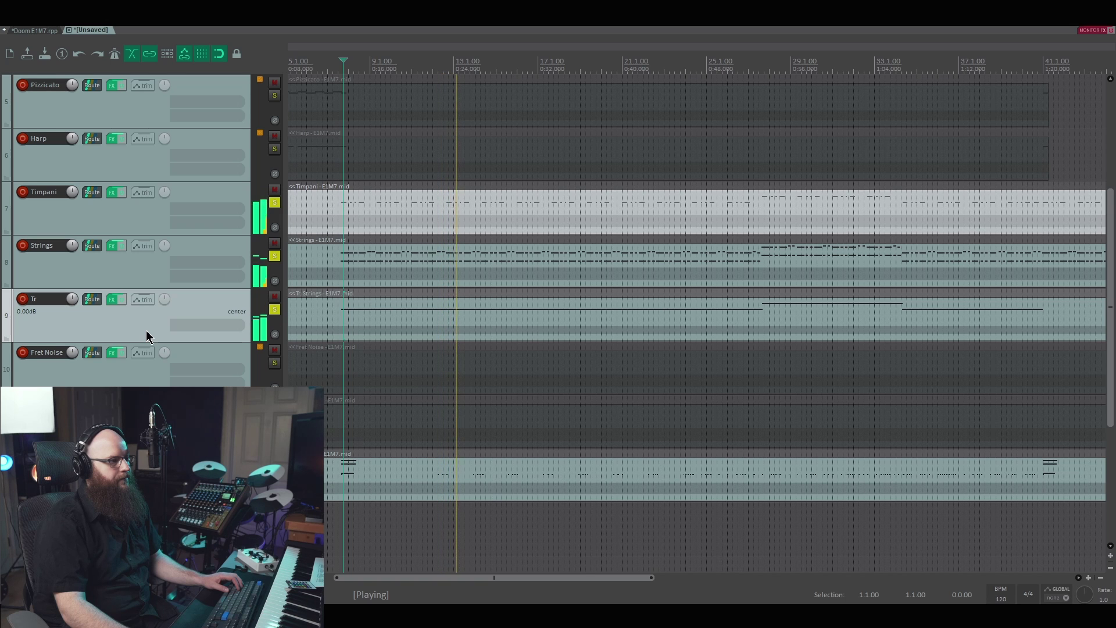
ctrl+click(135, 263)
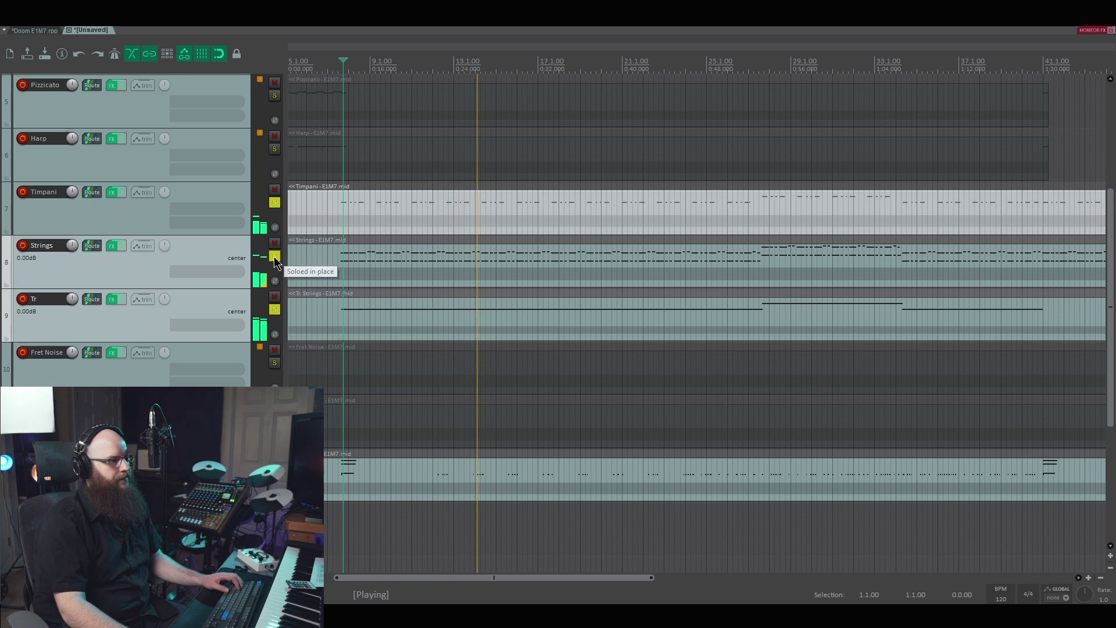
click(274, 256)
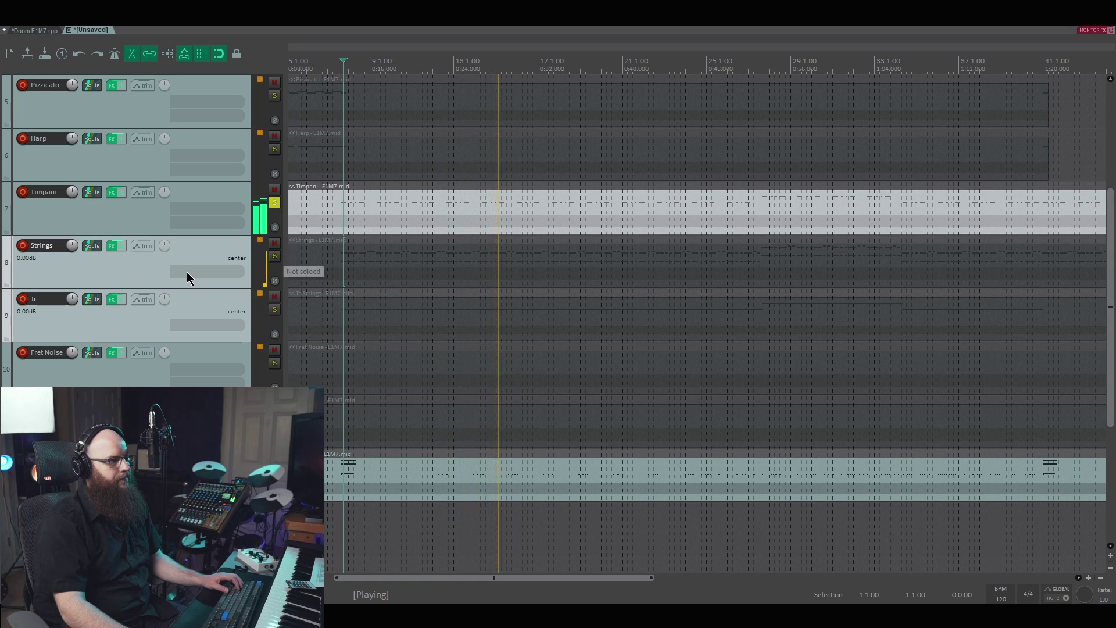
- Hear parts alone: Strings without Timpani, then Tr without Strings
click(133, 277)
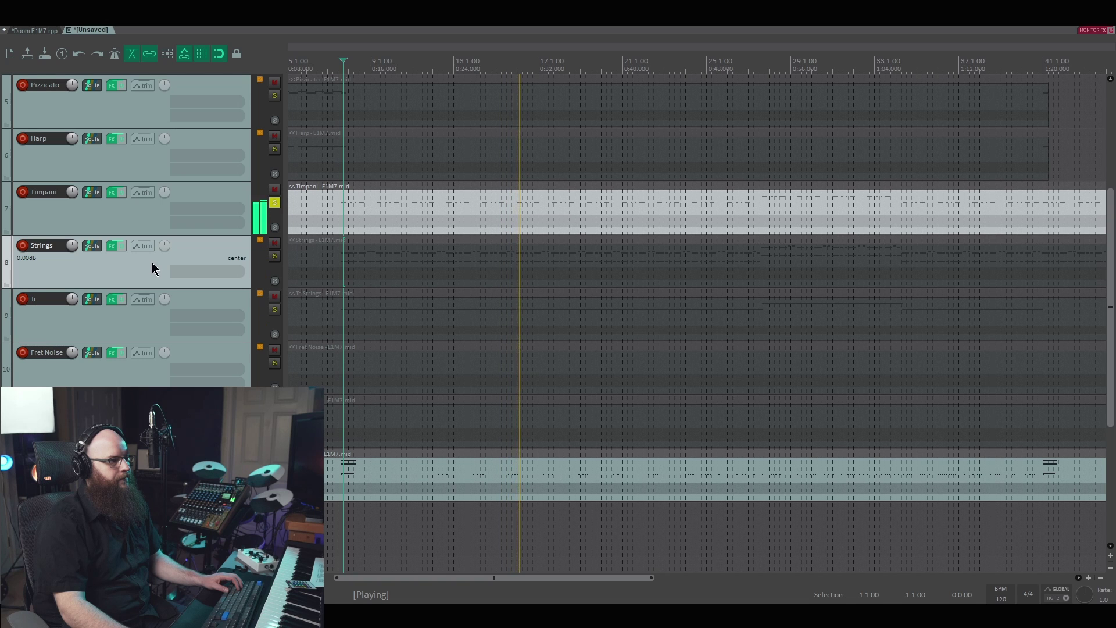
click(274, 259)
click(275, 202)
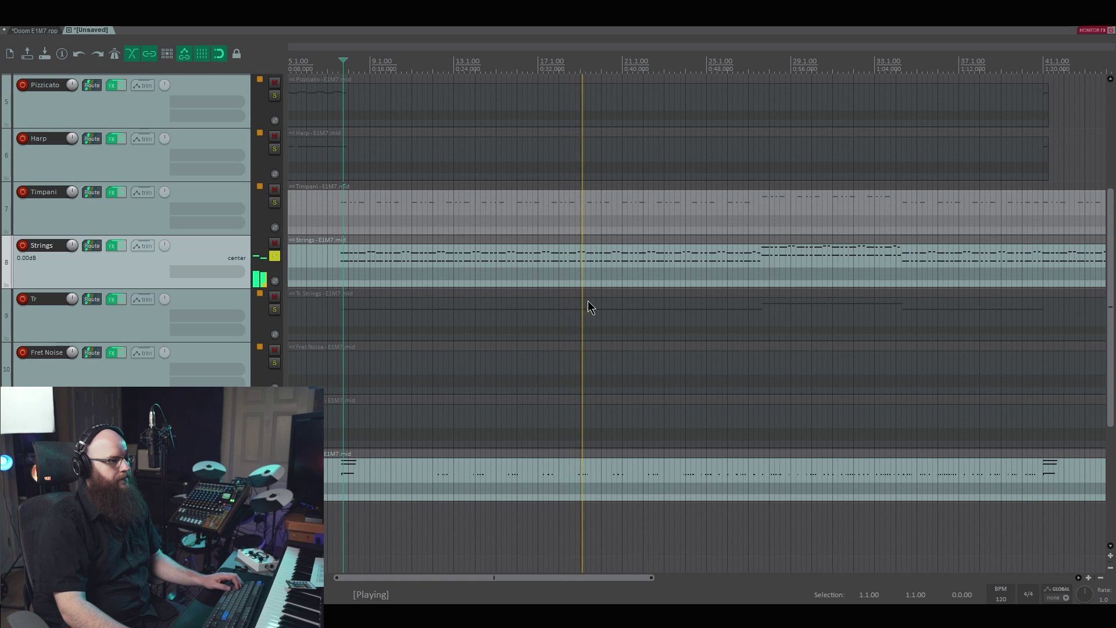
click(274, 310)
click(275, 255)
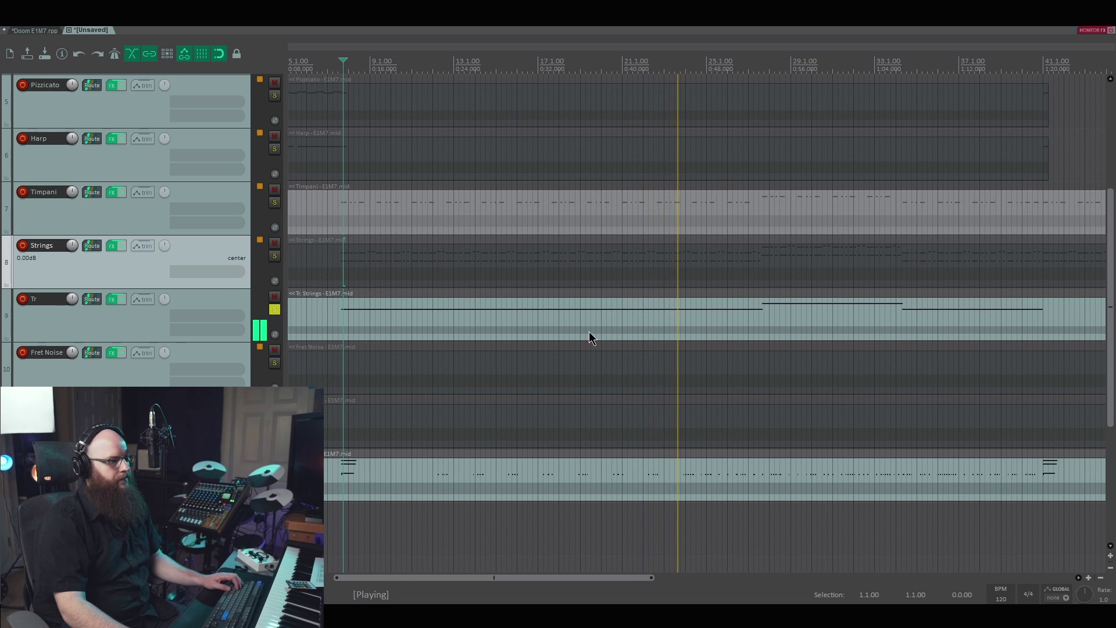
- Re-solo Strings and Timpani so they play together with Tr
click(275, 257)
click(275, 201)
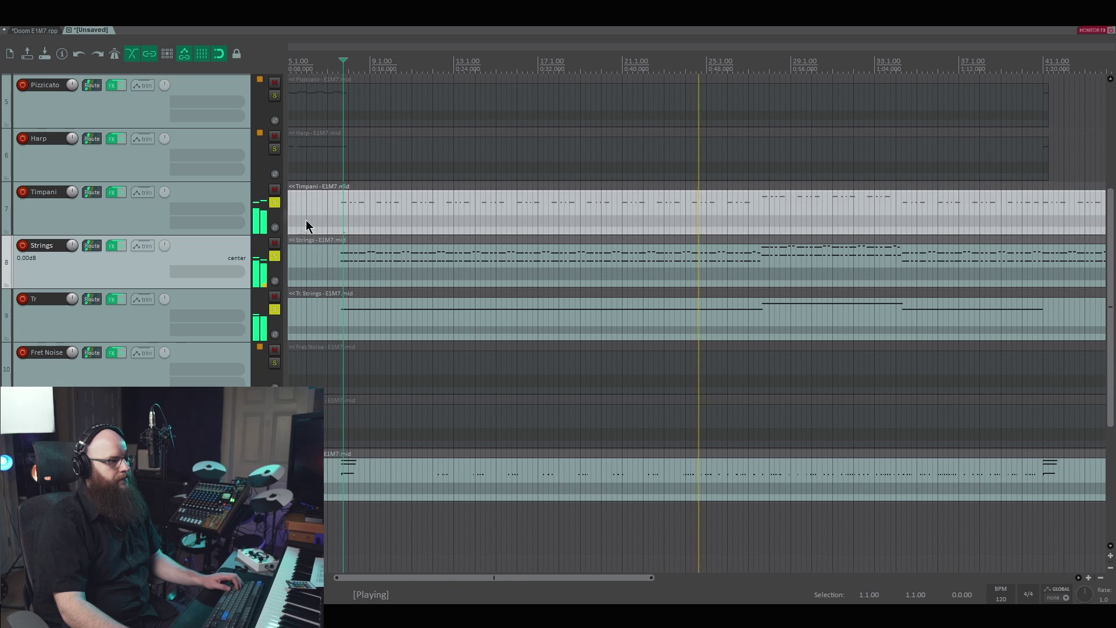
scroll(852, 444, down, 3)
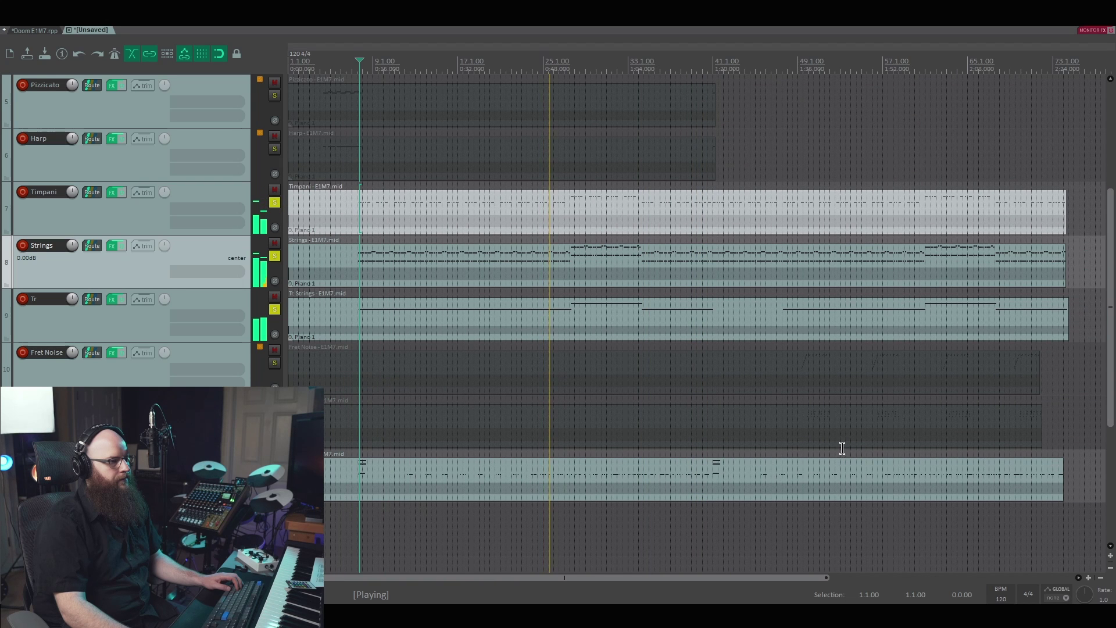
scroll(831, 448, up, 2)
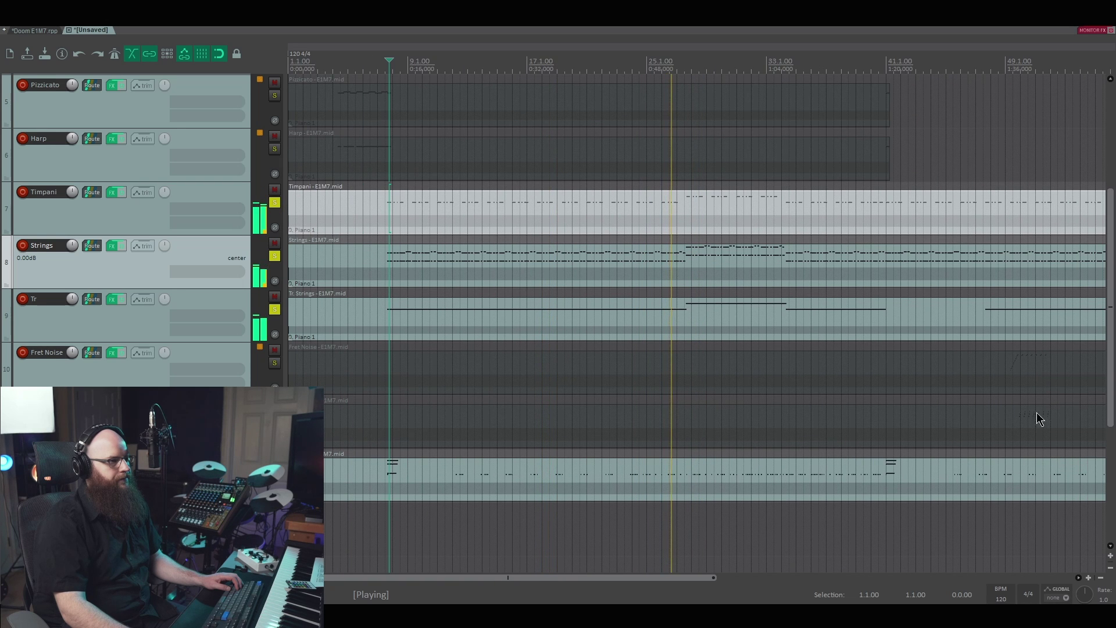
drag(1111, 414, 1113, 326)
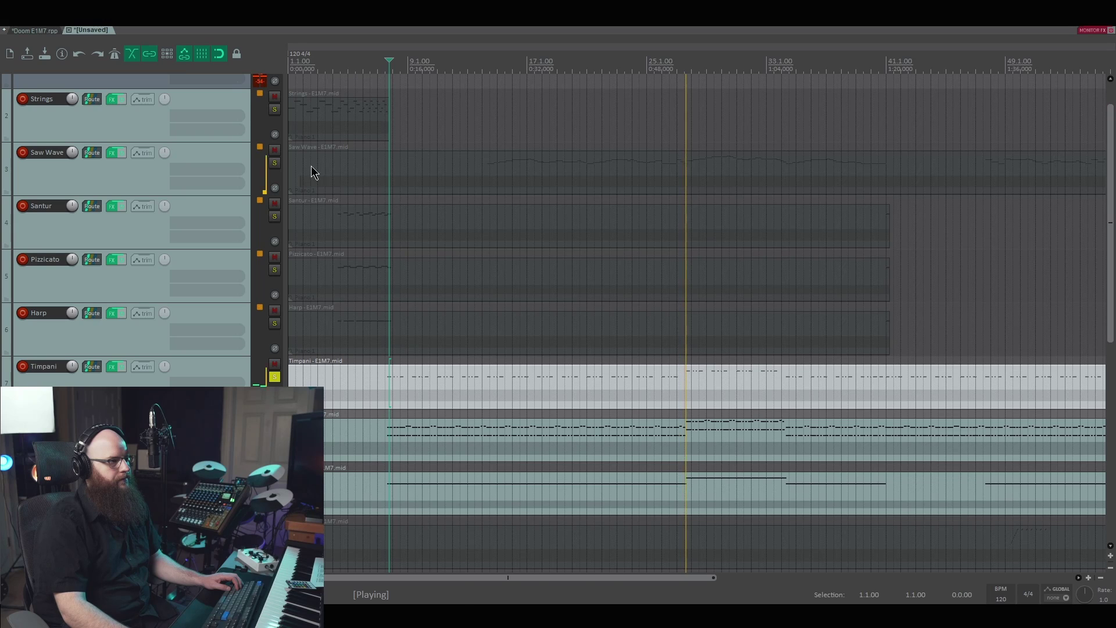
- Solo Saw Wave, follow it along the timeline while it plays, then unsolo it
click(274, 163)
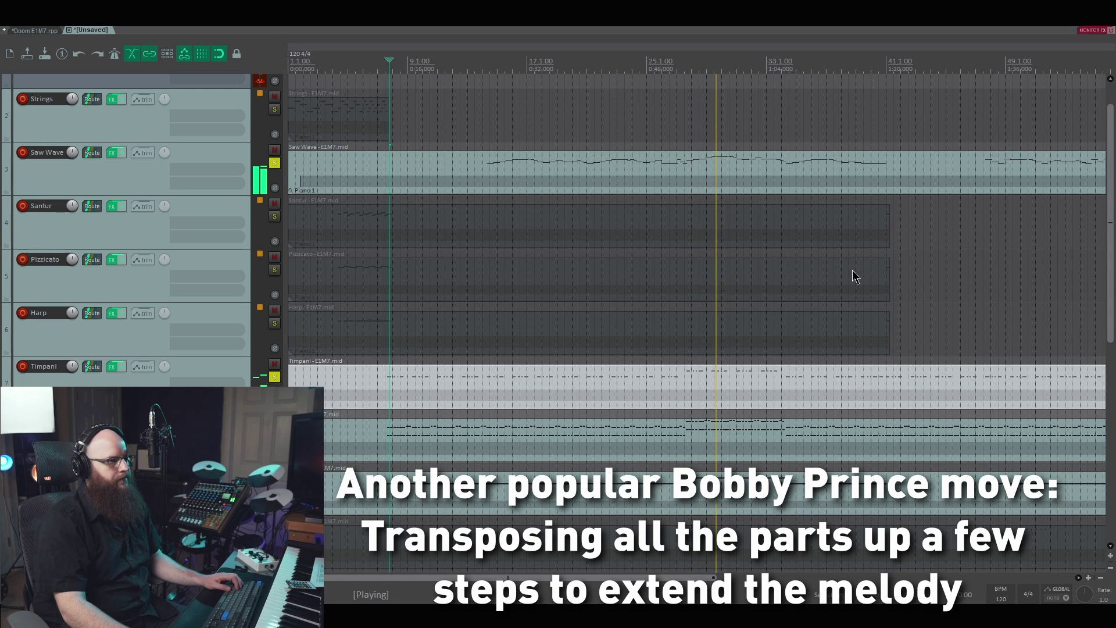
drag(705, 593, 785, 593)
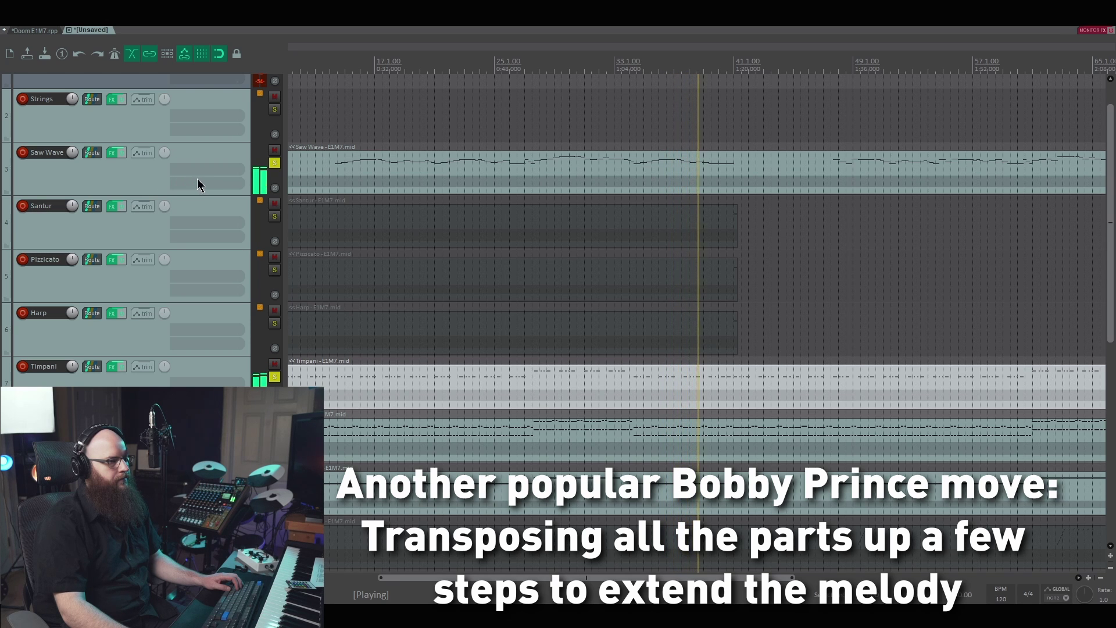
click(274, 163)
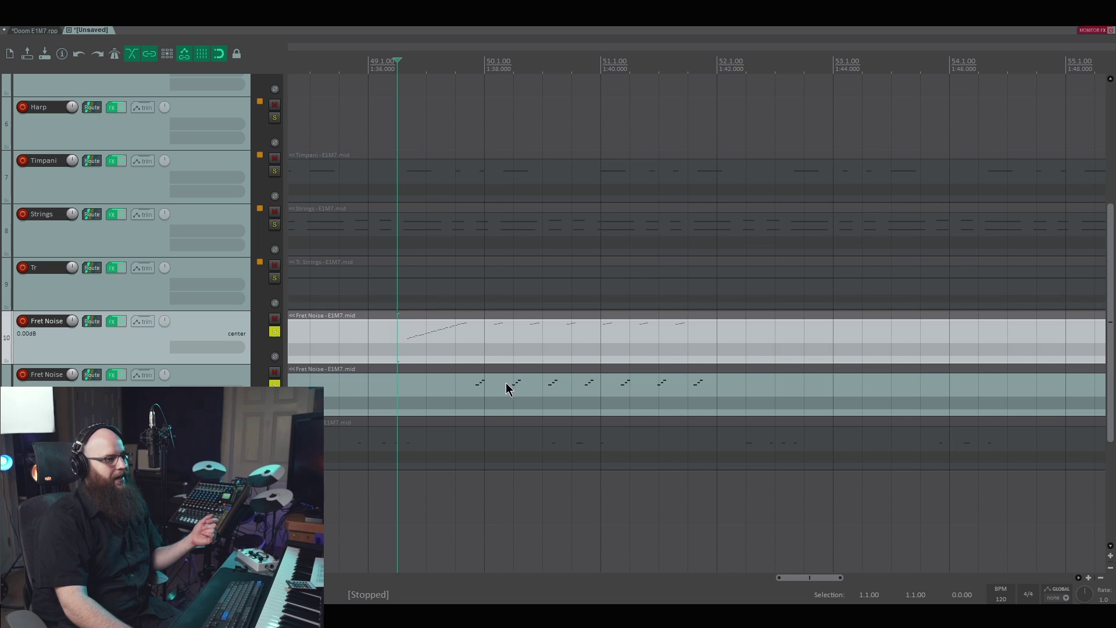
scroll(570, 399, up, 3)
scroll(855, 344, up, 3)
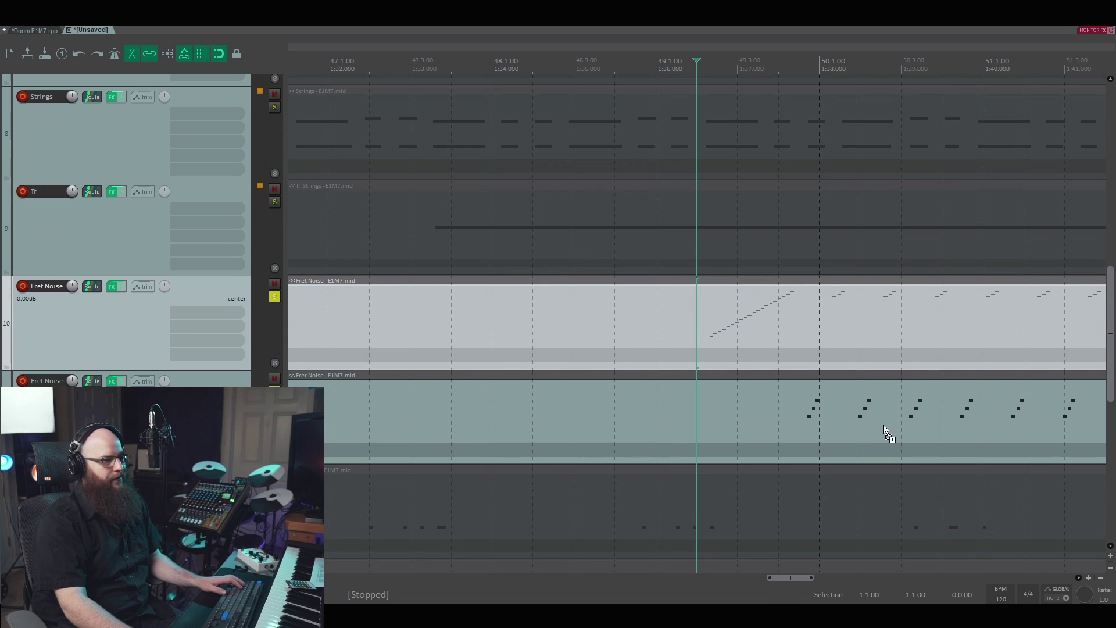
drag(795, 572, 817, 587)
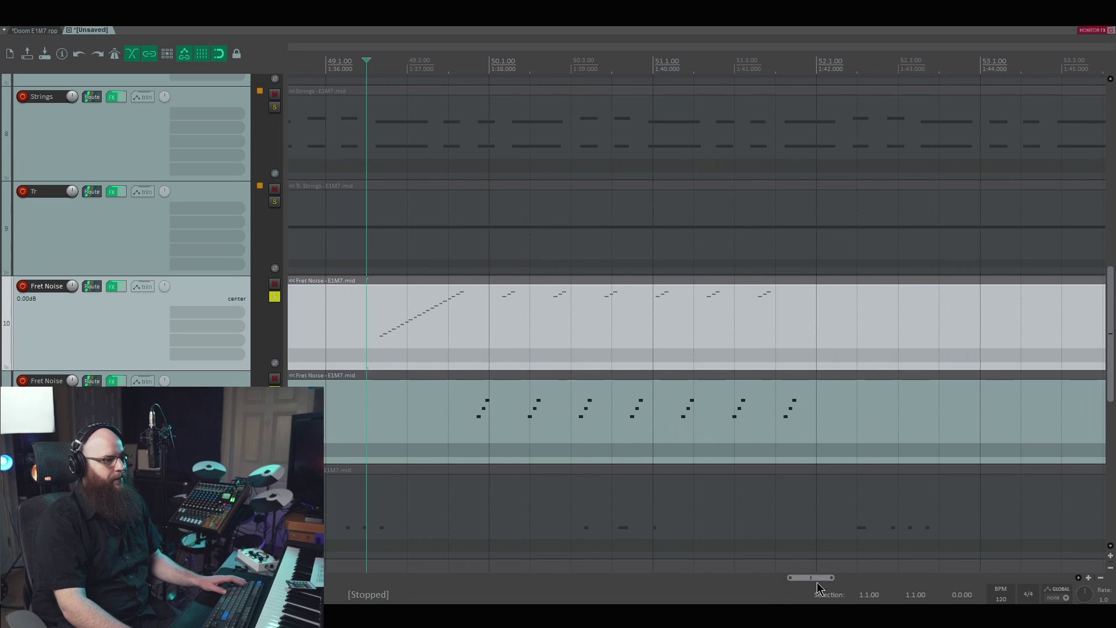
scroll(592, 433, up, 2)
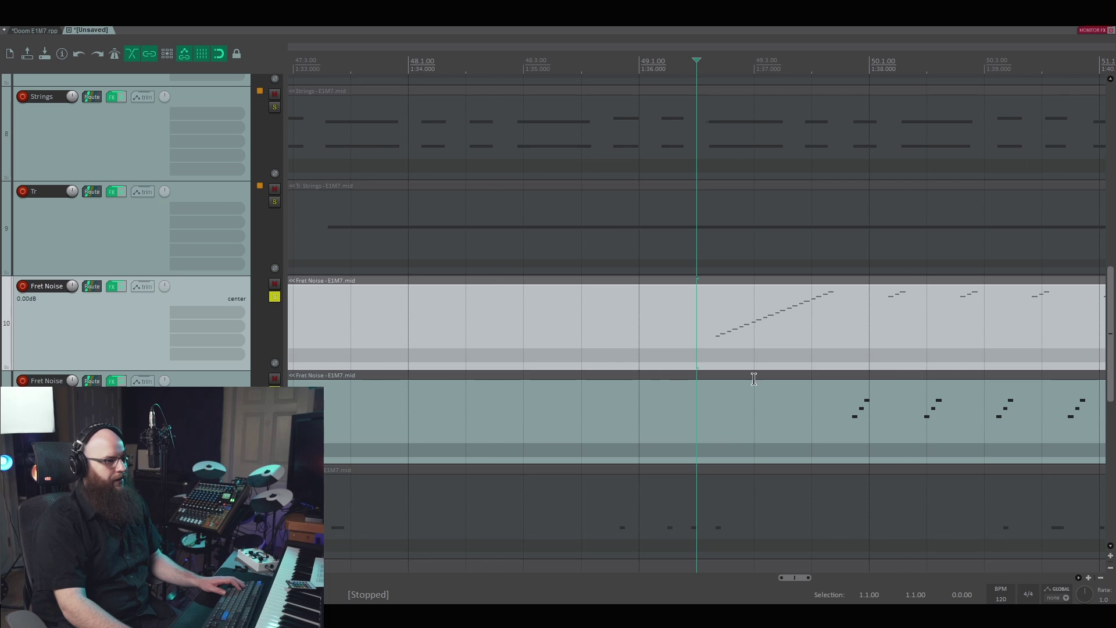
scroll(870, 351, down, 8)
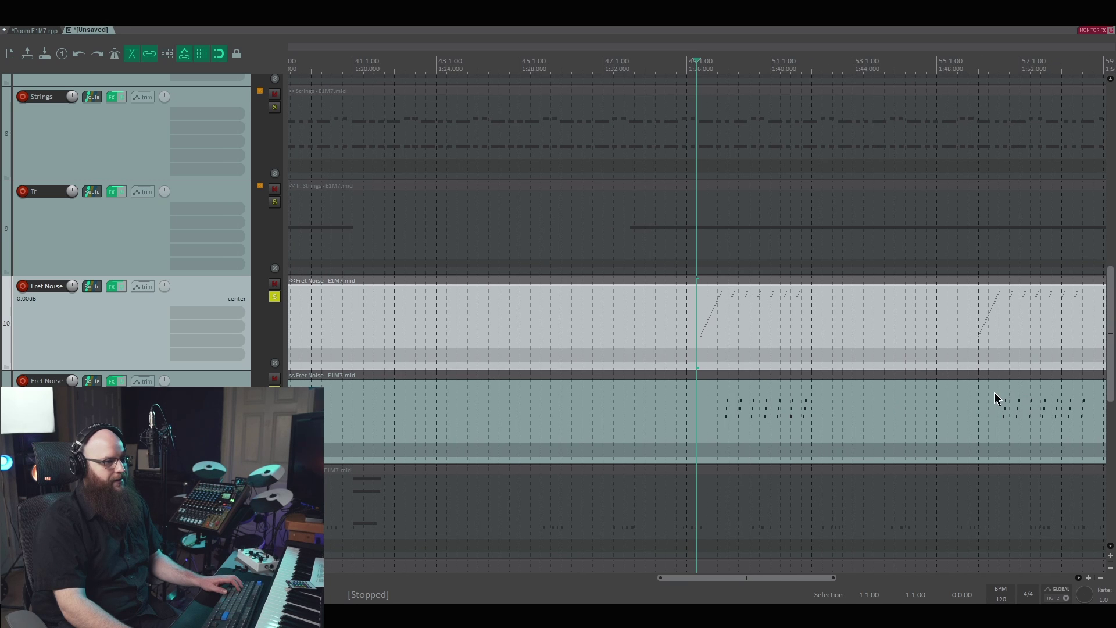
scroll(995, 399, up, 2)
key(space)
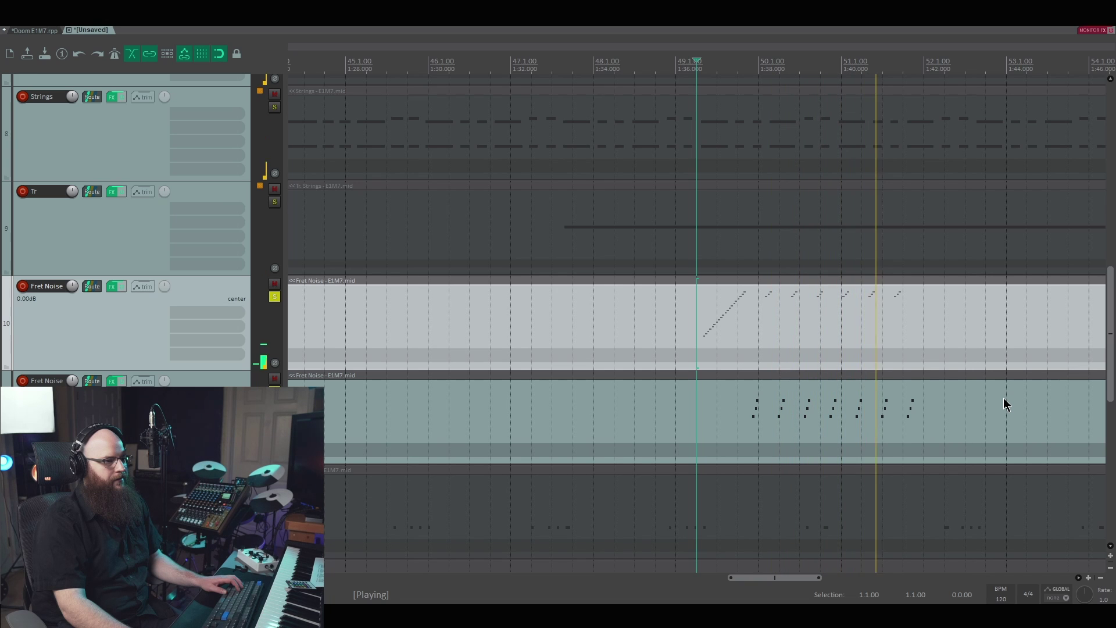
key(space)
scroll(821, 584, down, 3)
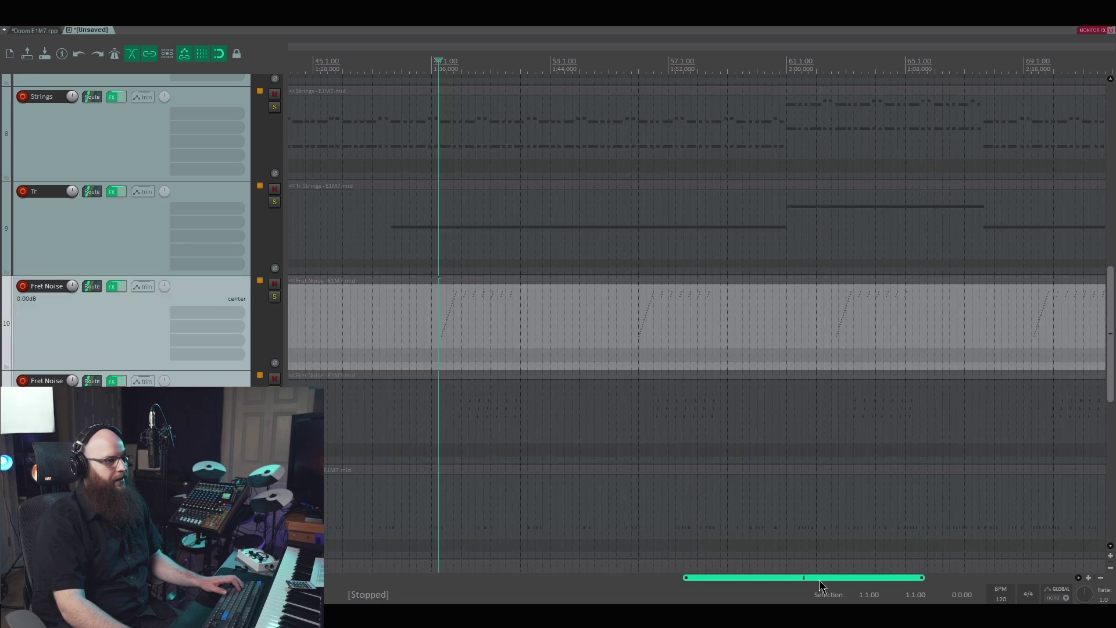
drag(820, 581, 853, 583)
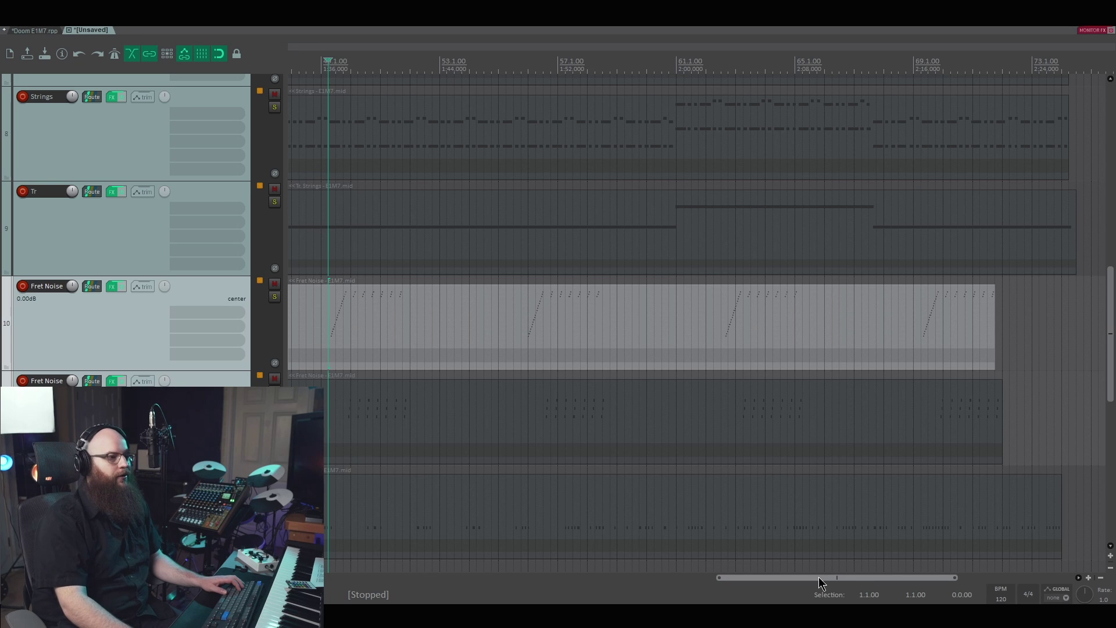
scroll(808, 578, up, 3)
scroll(791, 466, up, 3)
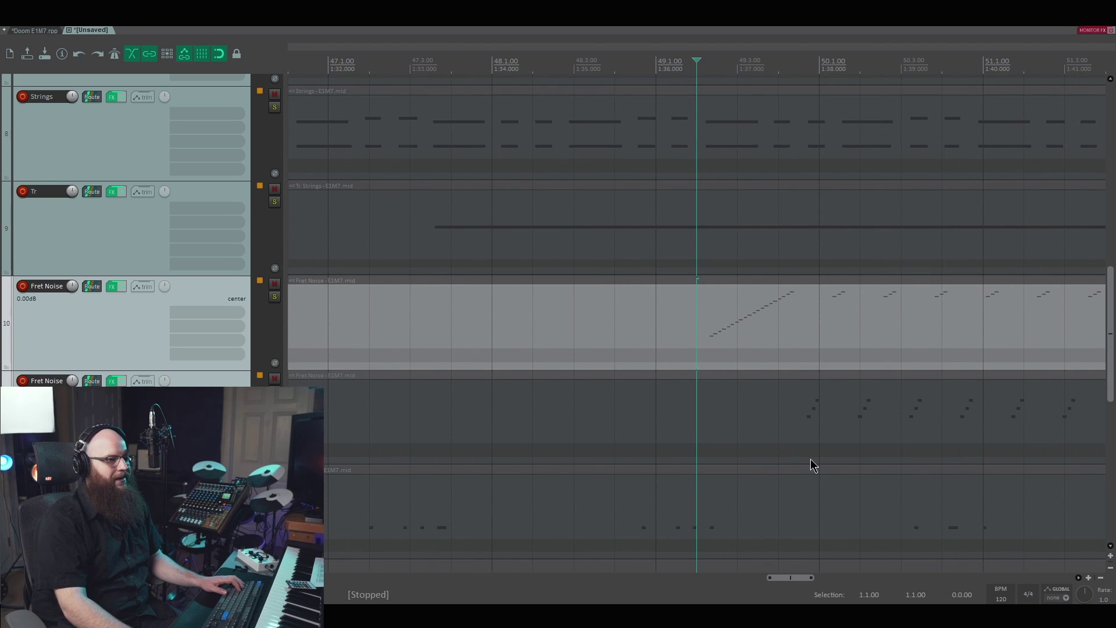
scroll(877, 444, down, 1)
drag(795, 580, 824, 580)
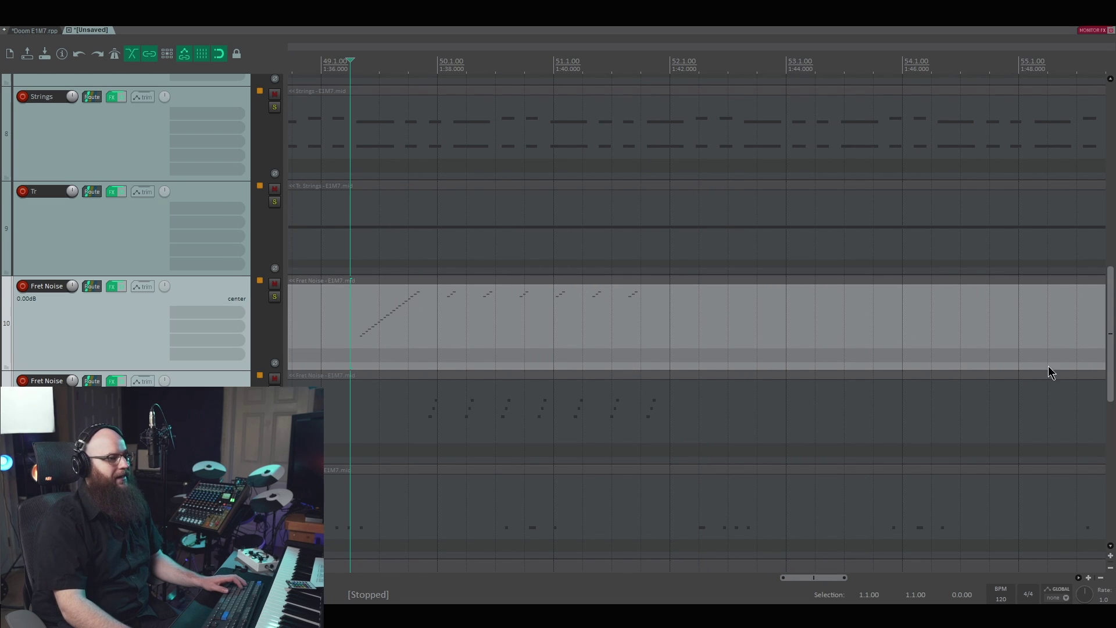
drag(1113, 336, 1110, 374)
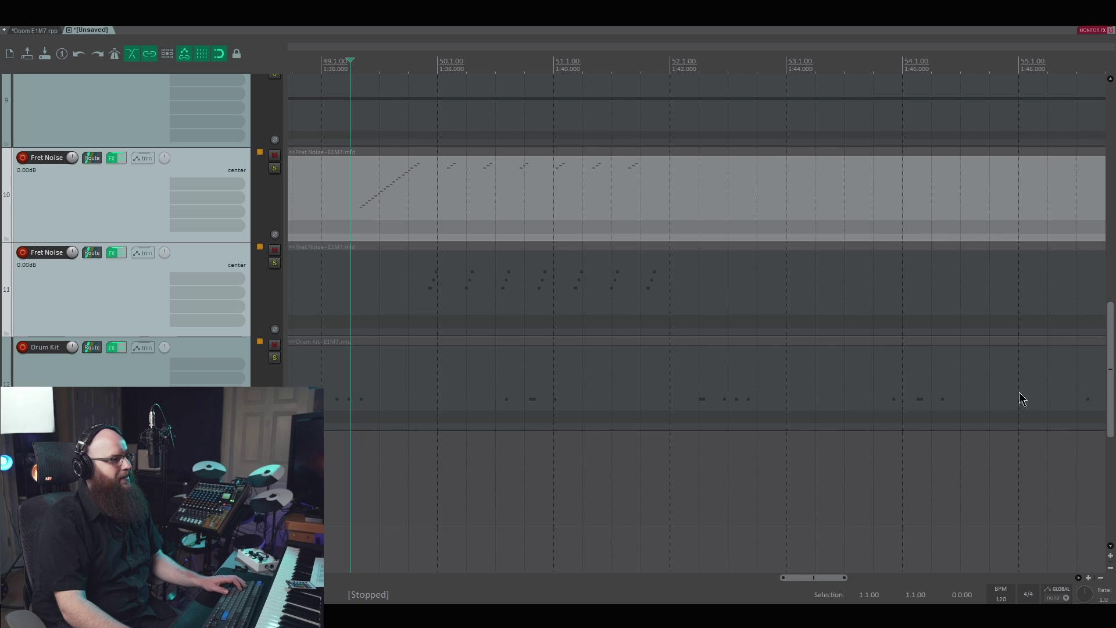
scroll(949, 451, down, 4)
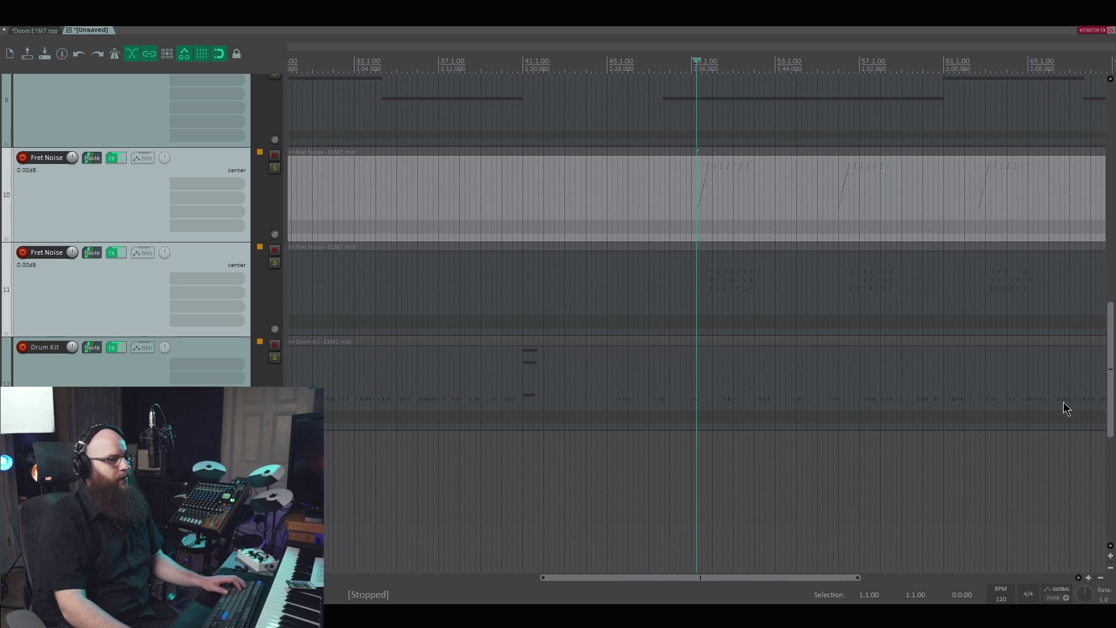
drag(1113, 394, 1062, 280)
- Select the Strings item at bar 1 and open its MIDI event list
scroll(871, 401, down, 3)
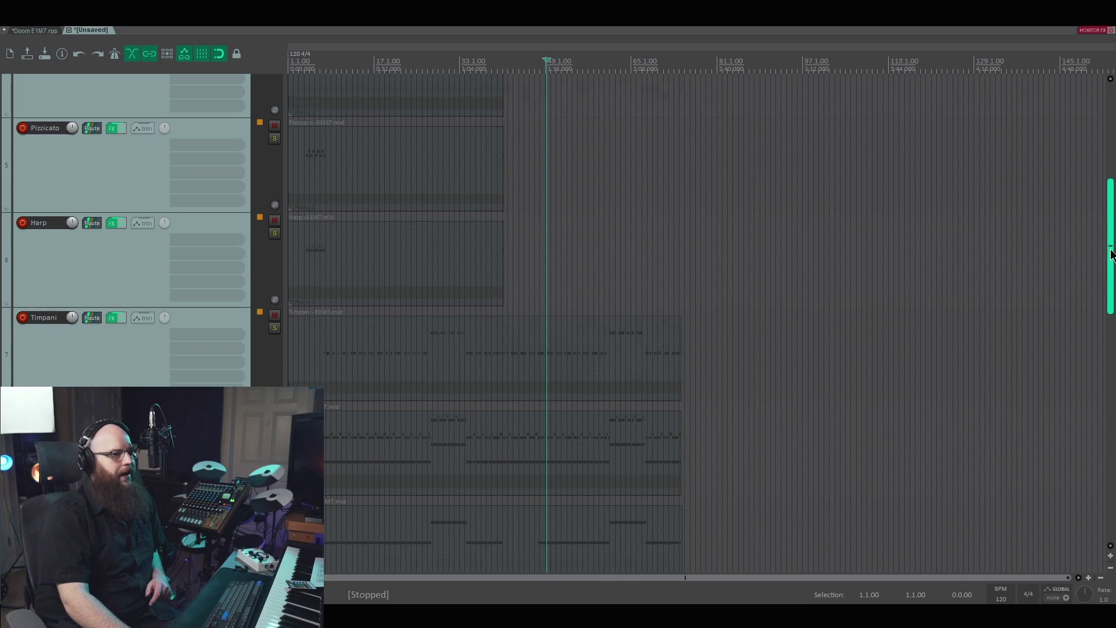
drag(1110, 244, 1113, 168)
scroll(1062, 193, down, 3)
scroll(771, 242, up, 2)
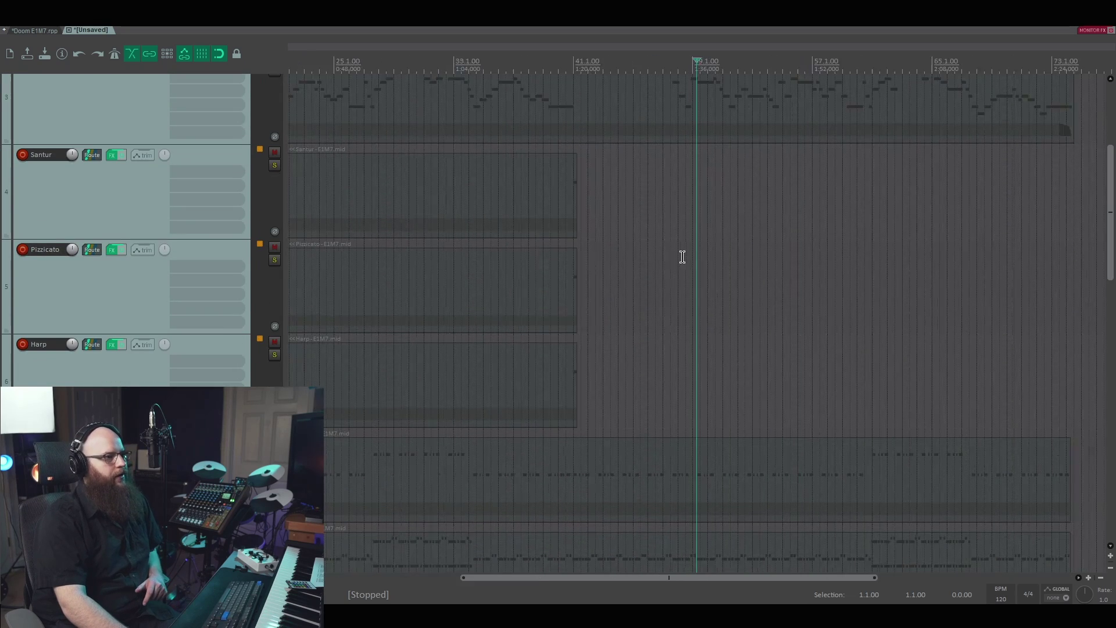
scroll(486, 337, up, 2)
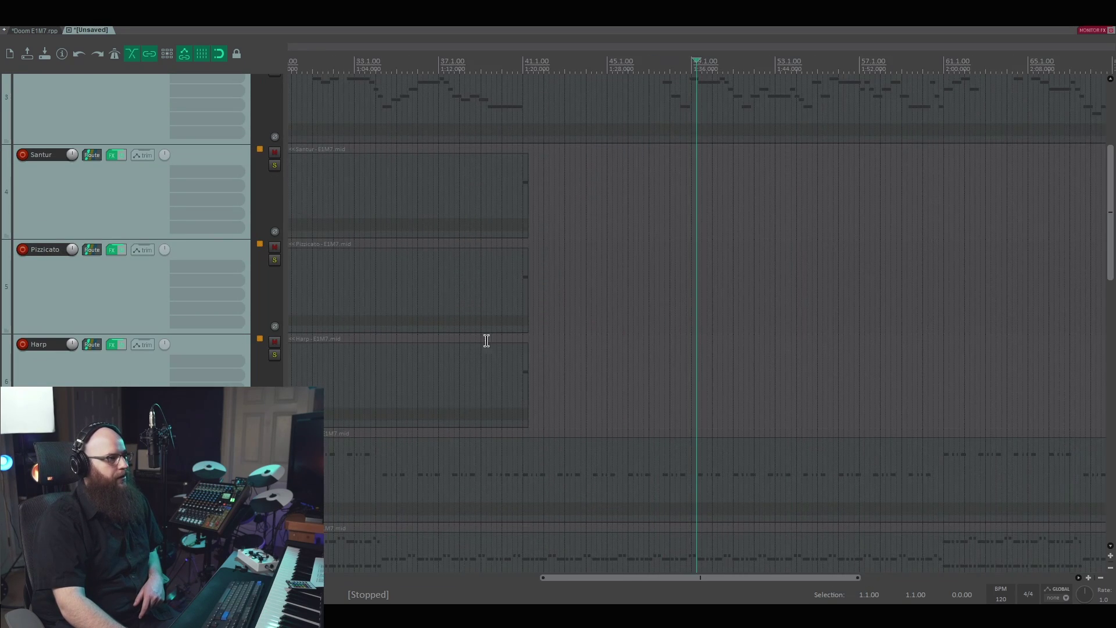
scroll(867, 328, down, 2)
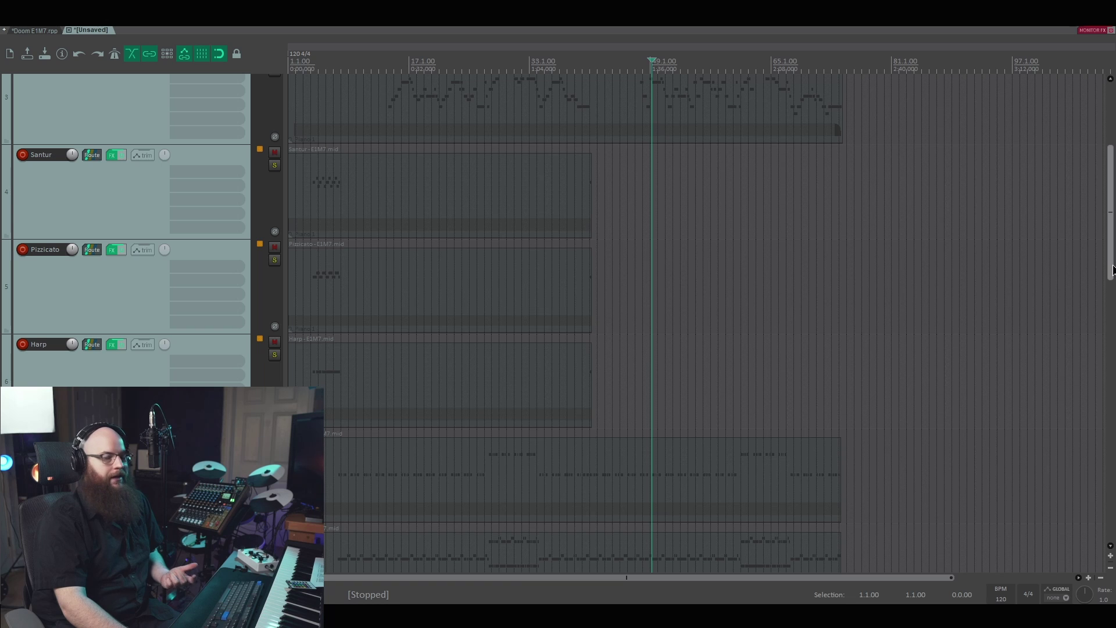
scroll(1113, 261, up, 1)
scroll(1113, 262, up, 5)
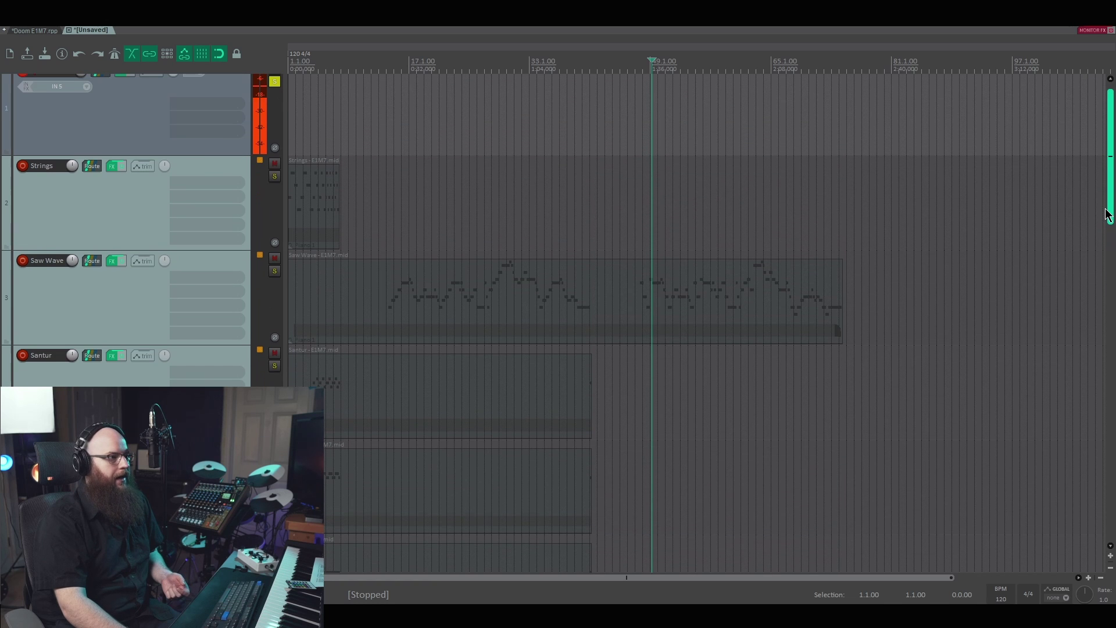
click(291, 217)
scroll(292, 217, up, 6)
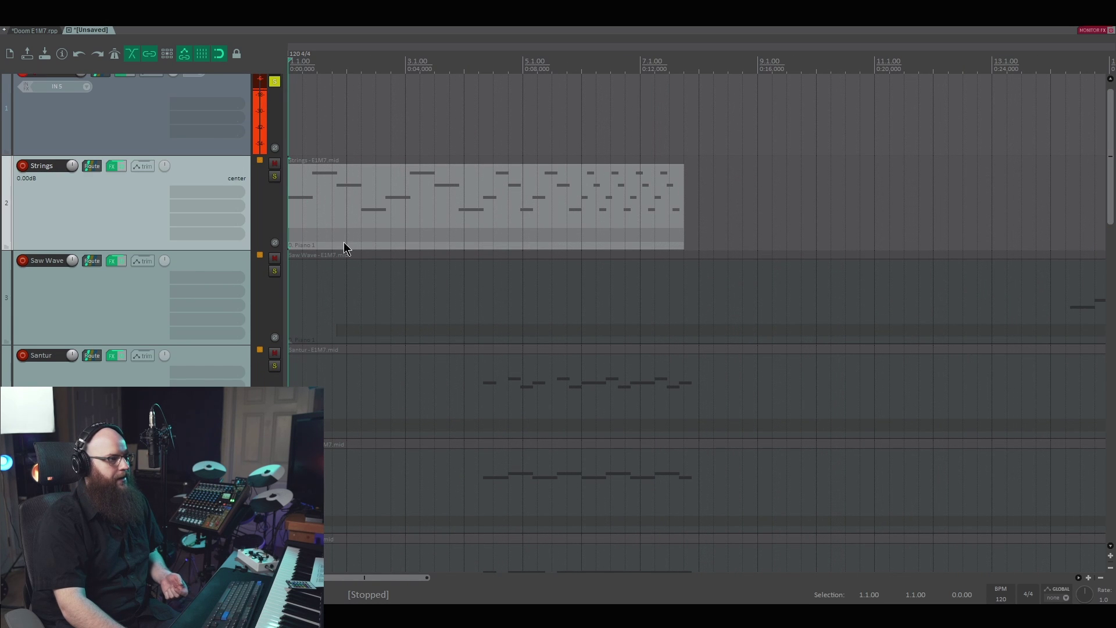
double_click(292, 209)
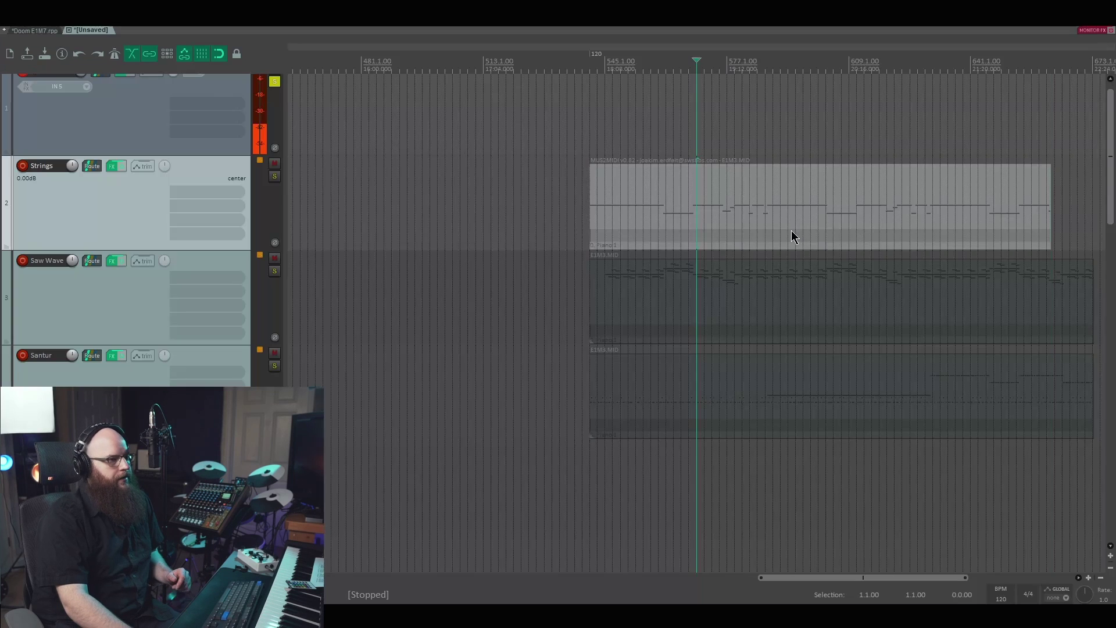
- Select the Strings and Saw Wave E1M3 items and solo Santur, Saw Wave and Strings
scroll(944, 253, up, 2)
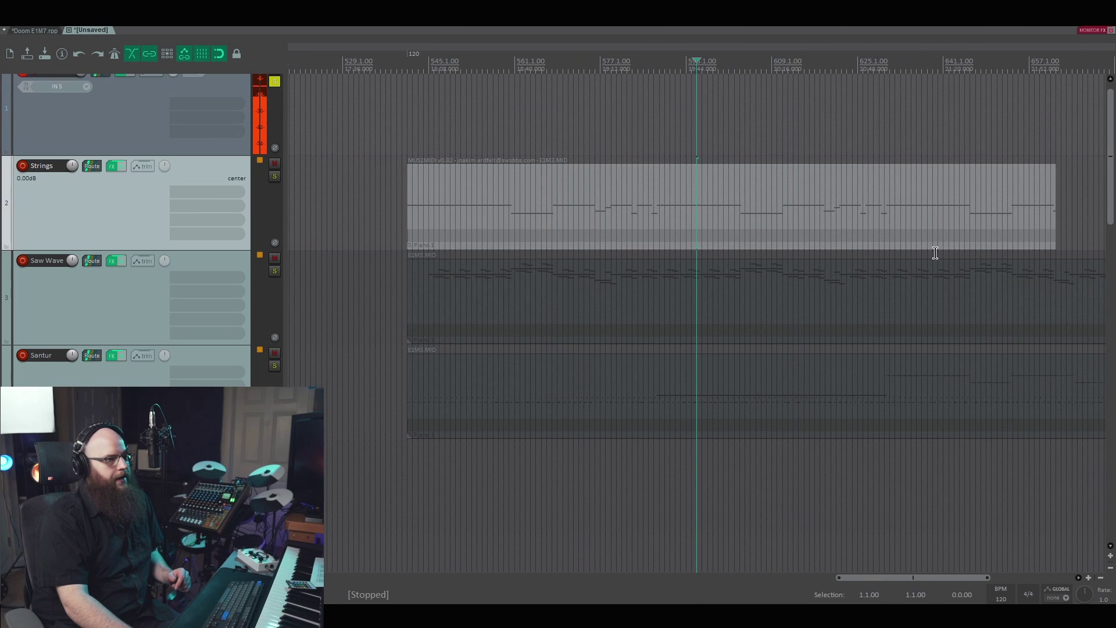
drag(925, 577, 940, 575)
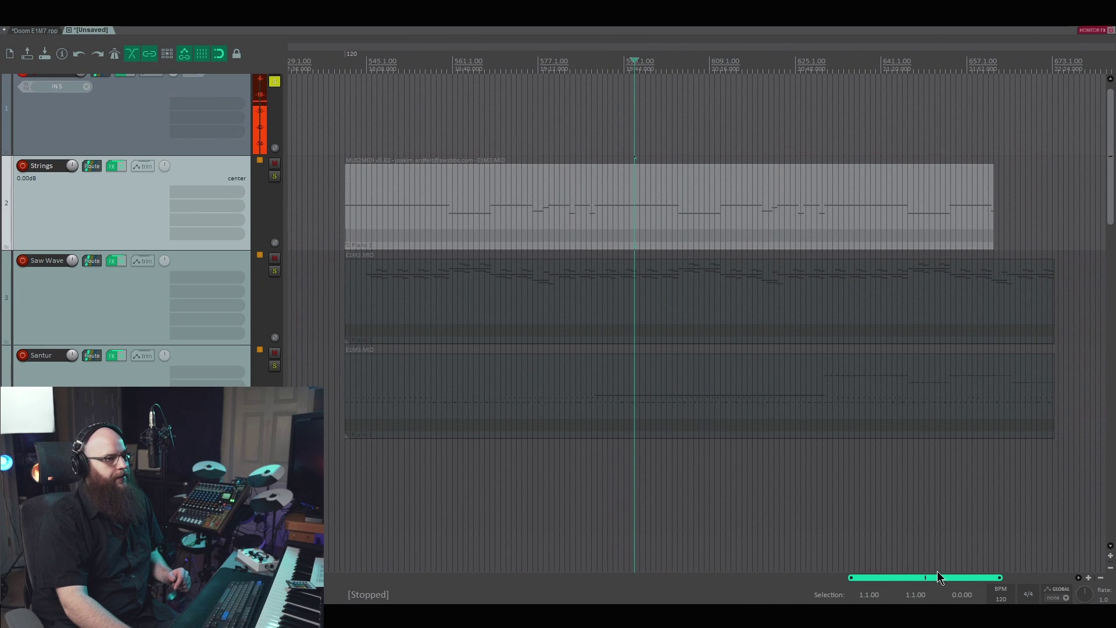
click(425, 296)
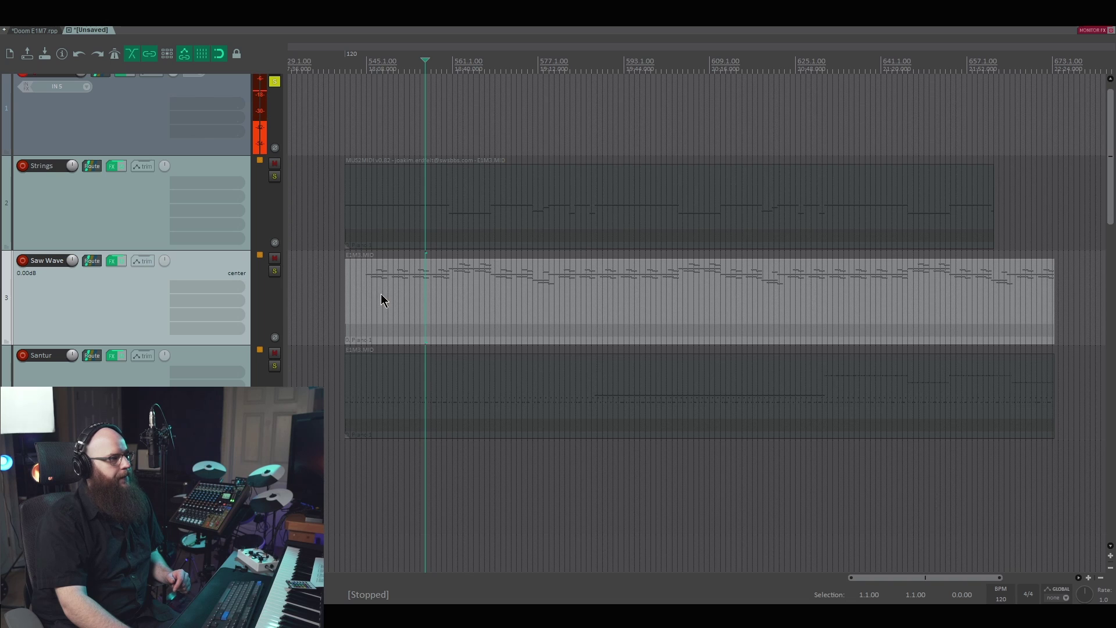
click(347, 207)
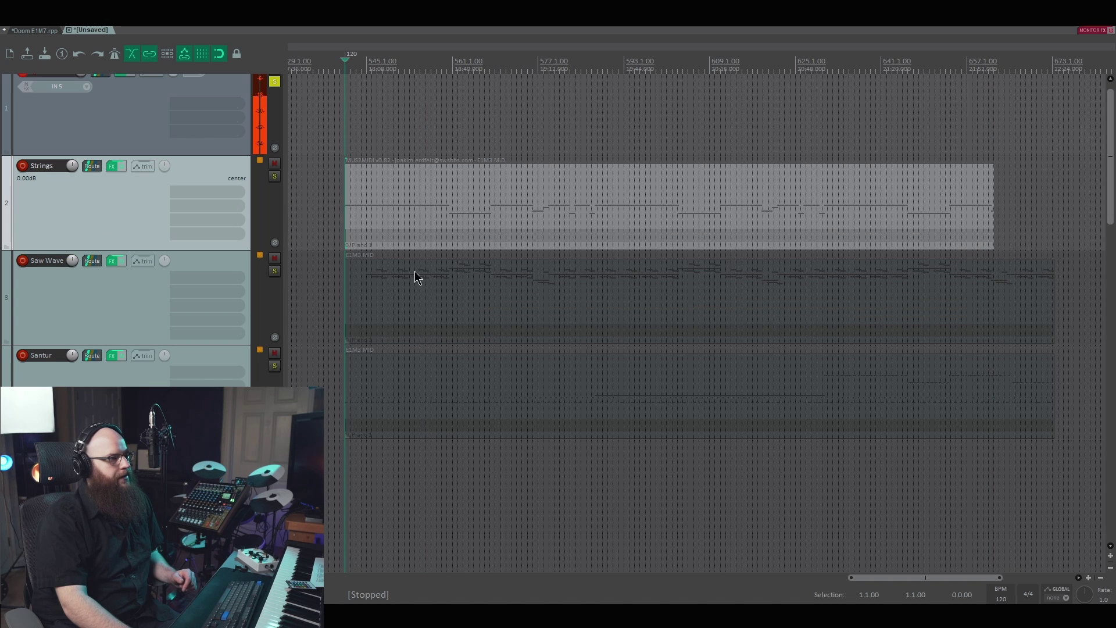
click(274, 365)
click(274, 271)
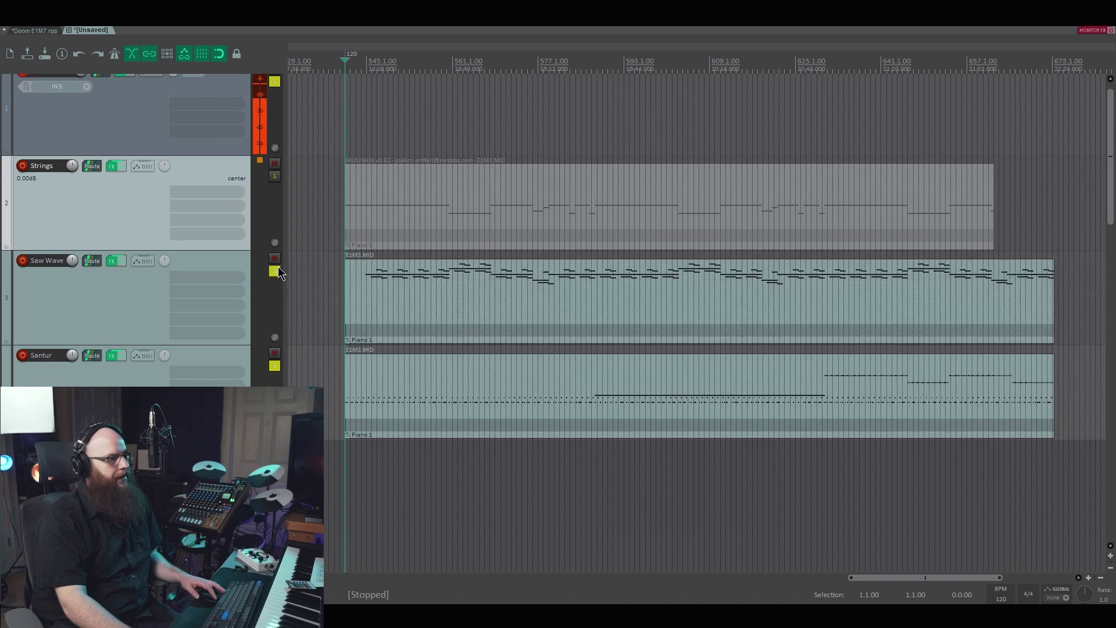
click(275, 176)
- Zoom out to the whole project, play from bar 541, and check Saw Wave's BassMidi settings
key(ctrl+Page_Down)
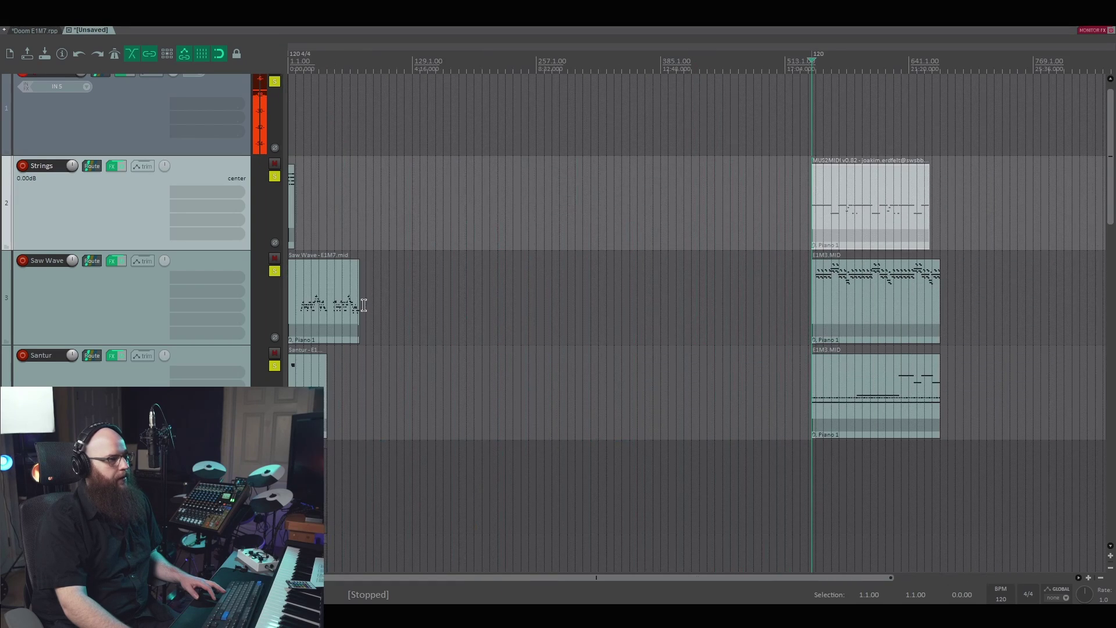
scroll(707, 276, up, 8)
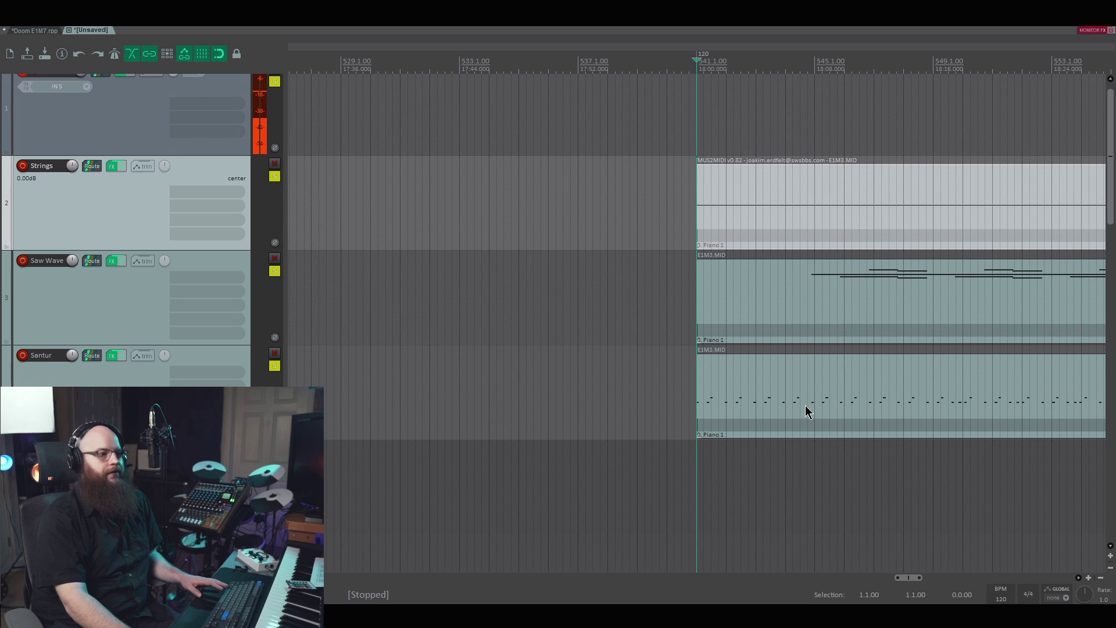
key(space)
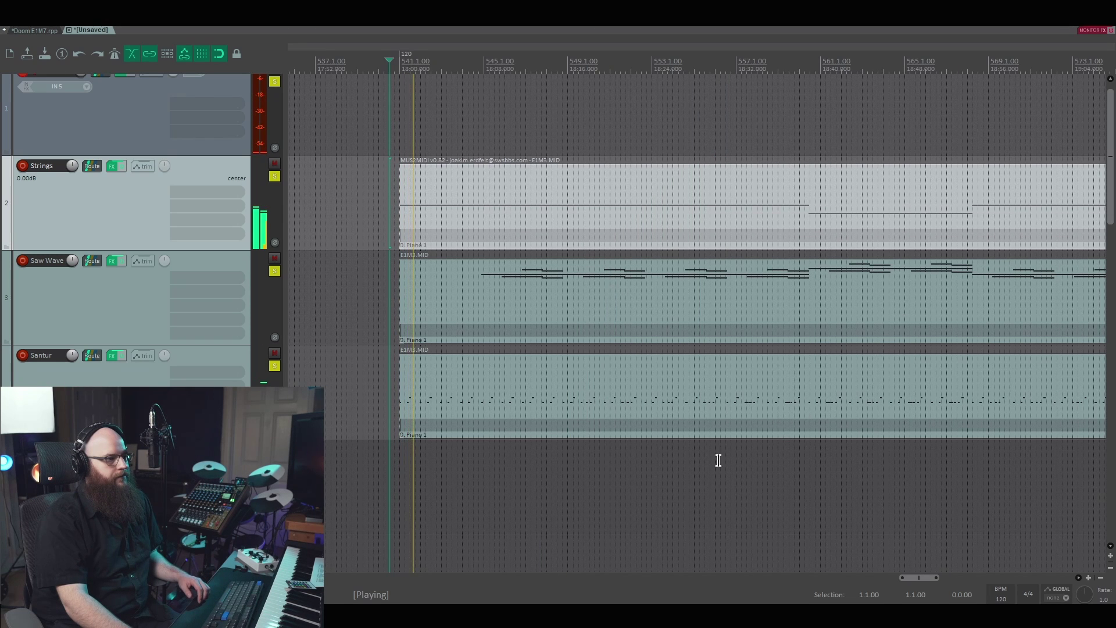
drag(924, 577, 930, 577)
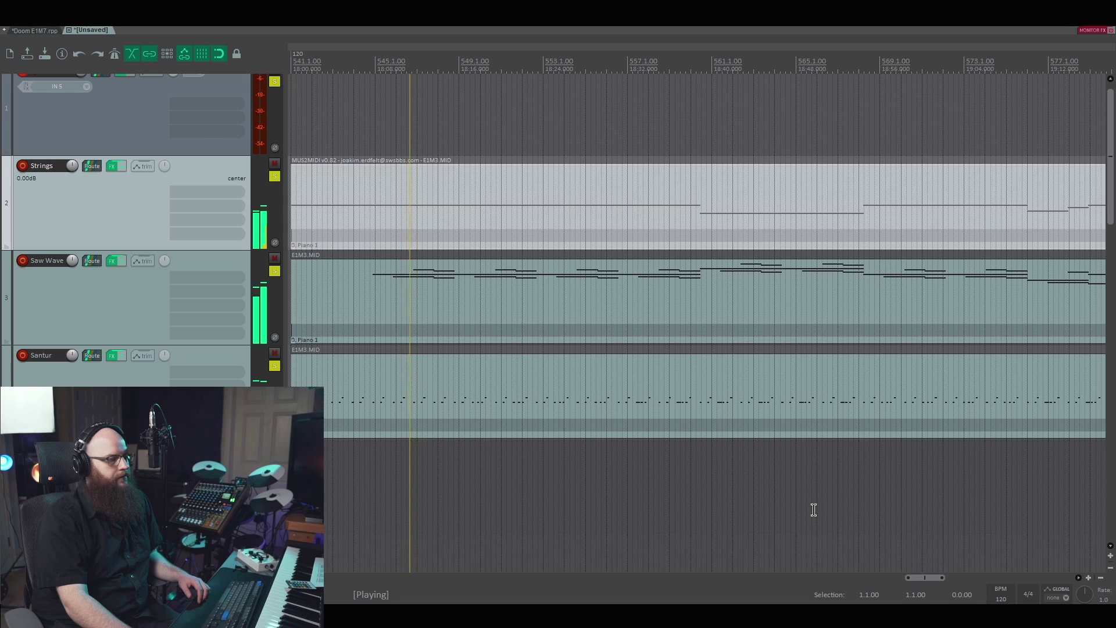
click(112, 260)
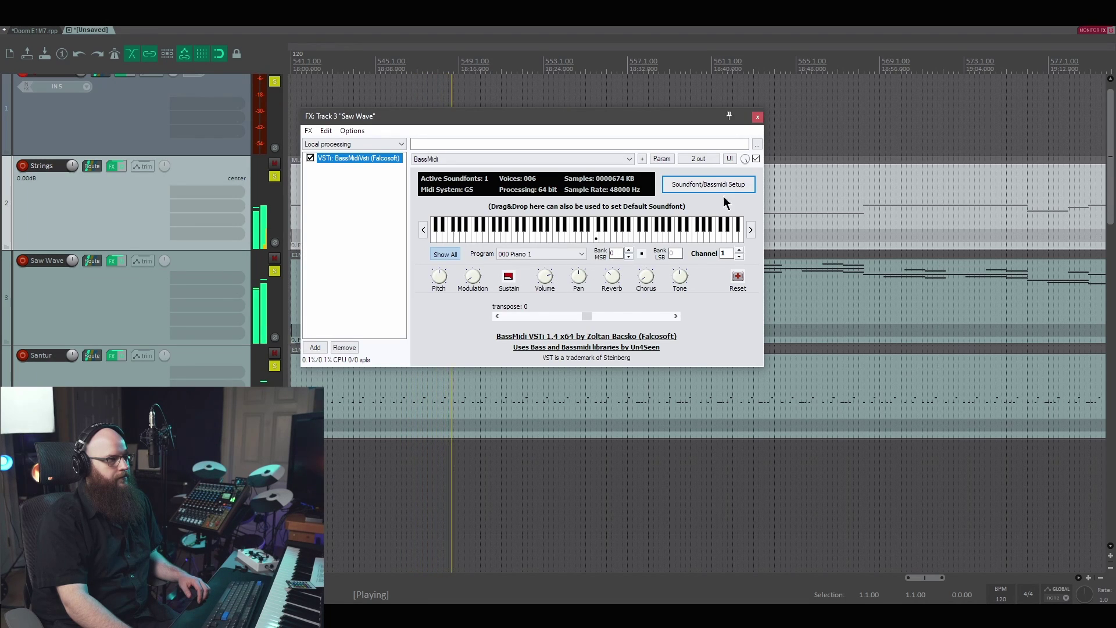
click(757, 117)
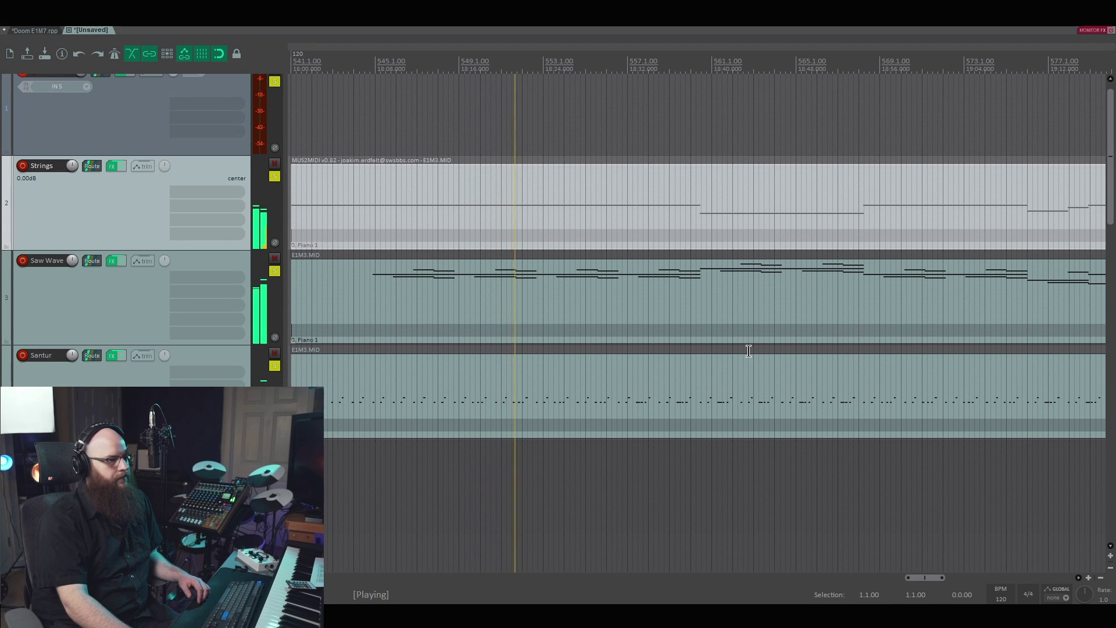
- Stop playback and open the Saw Wave item's MIDI events
scroll(787, 378, down, 2)
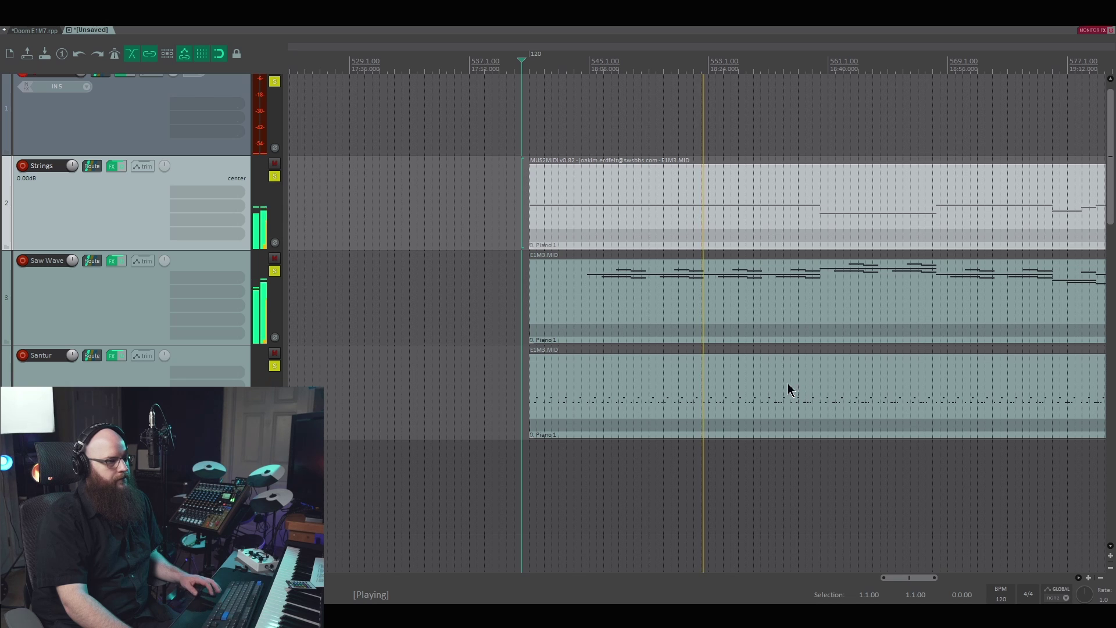
key(space)
scroll(564, 401, down, 2)
key(ctrl+Down)
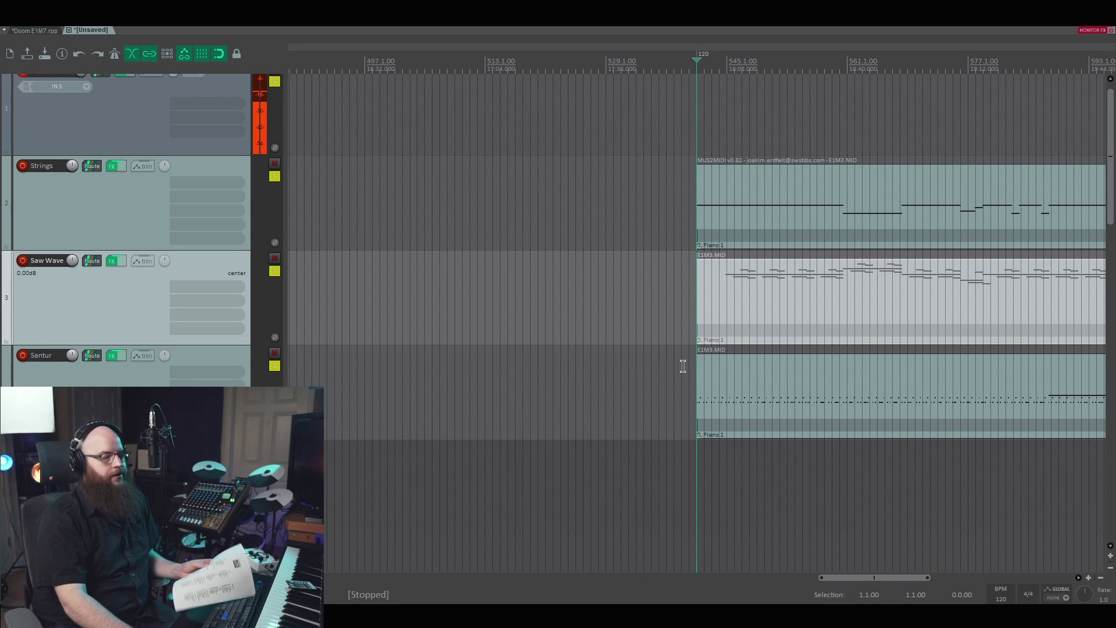
double_click(723, 285)
- Edit the Saw Wave program-change patch number, check the Strings one, and close the editor
click(9, 43)
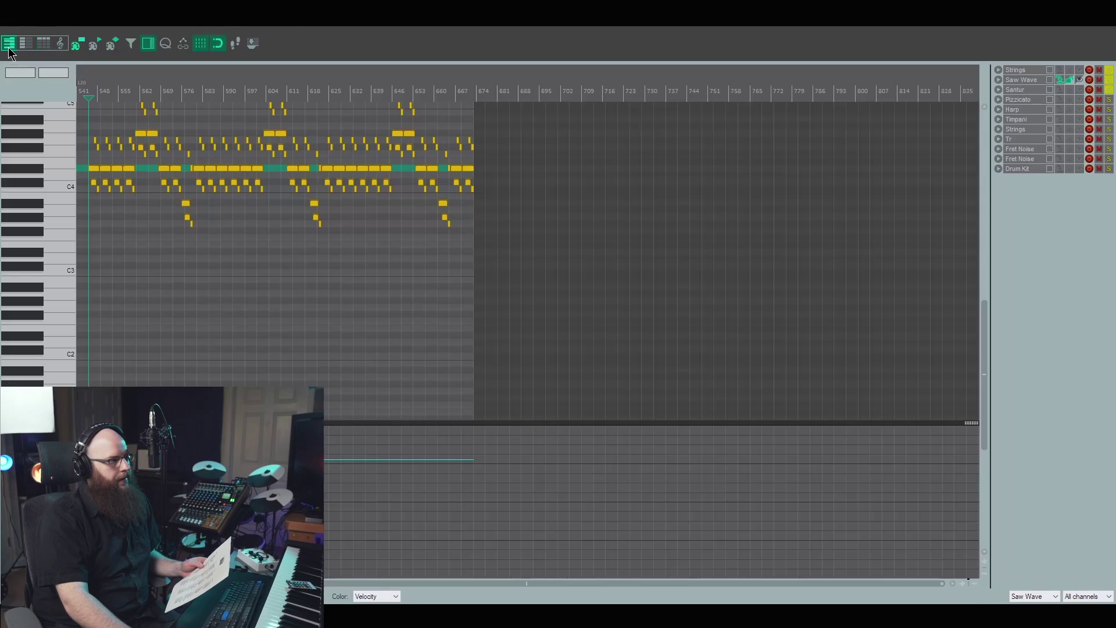
scroll(306, 221, up, 2)
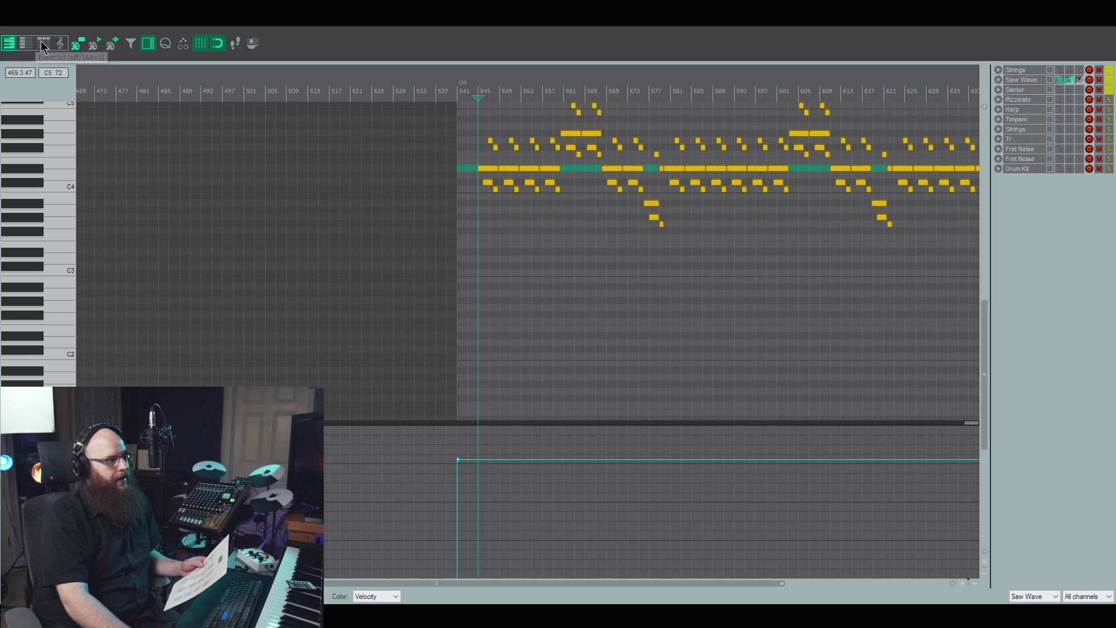
click(43, 44)
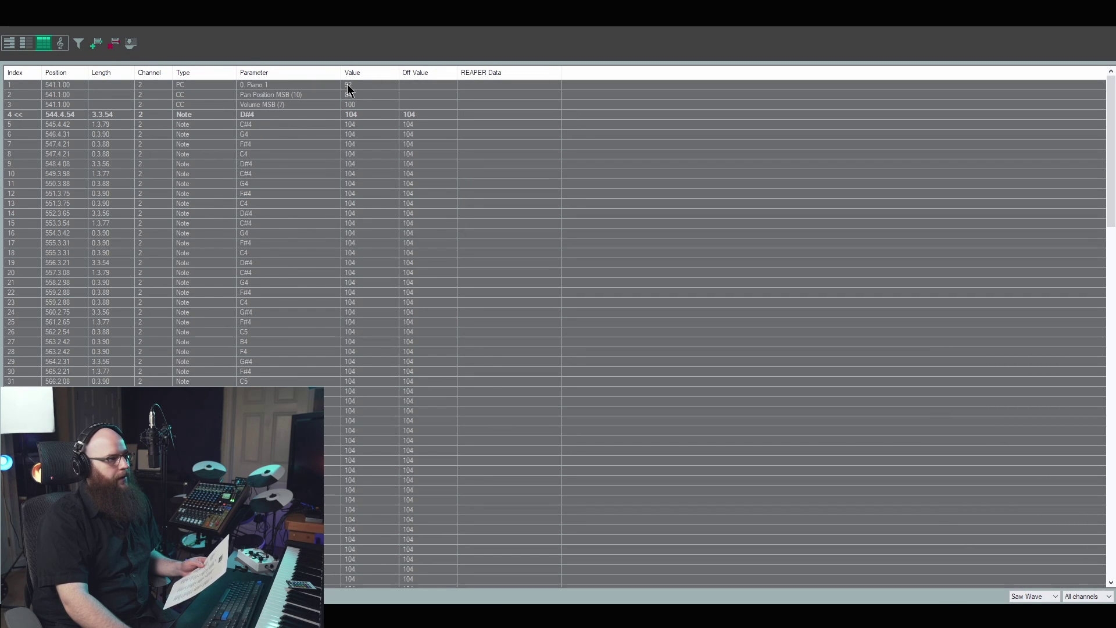
click(265, 85)
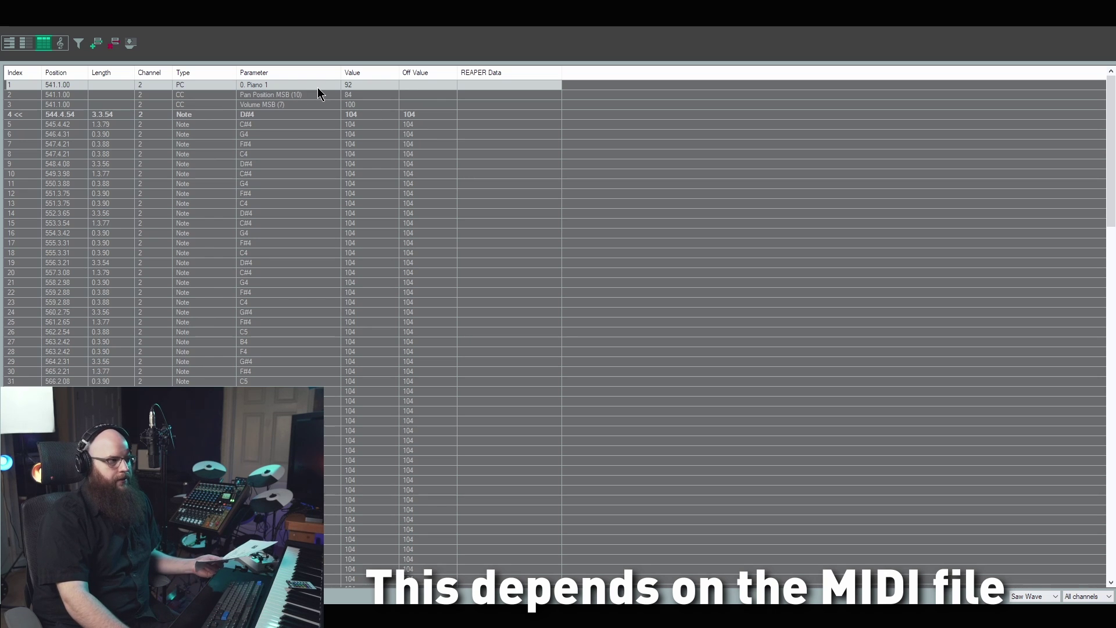
double_click(352, 84)
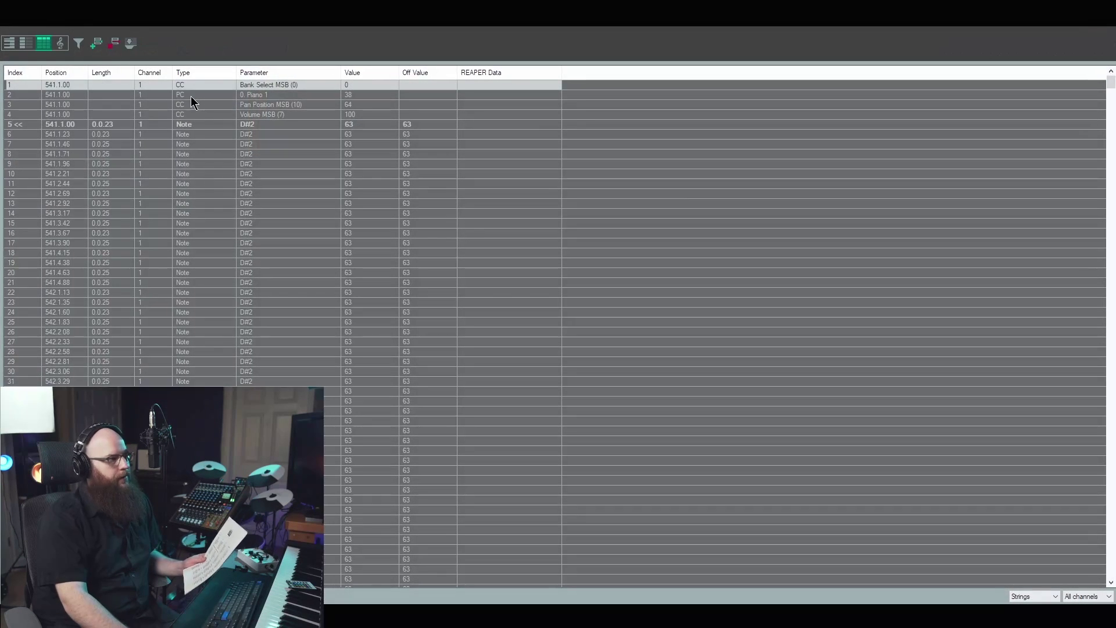
click(300, 97)
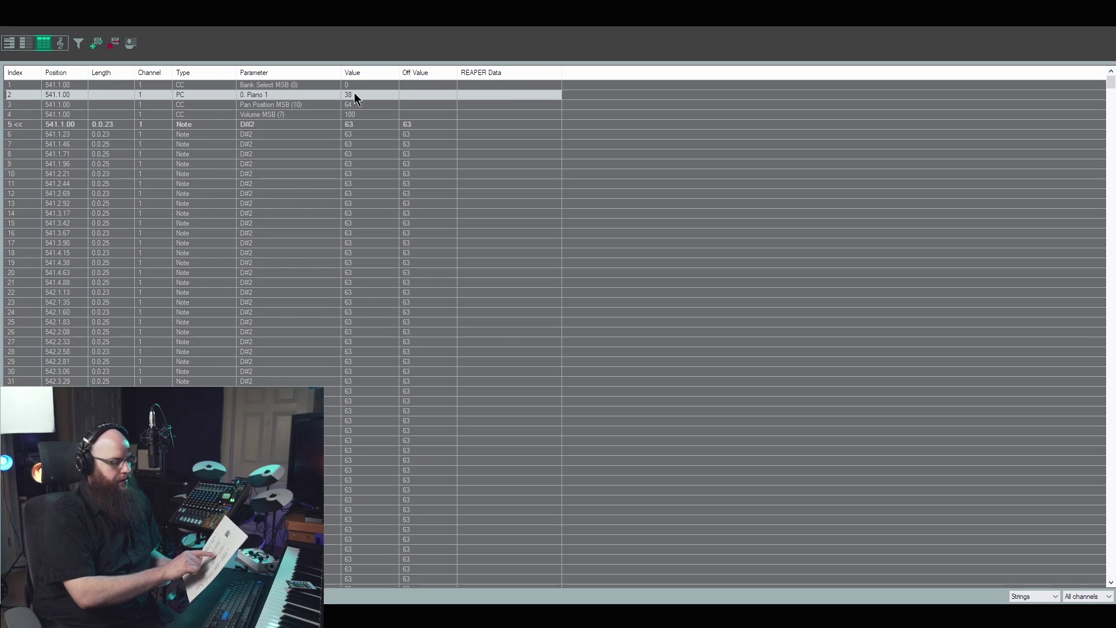
key(Escape)
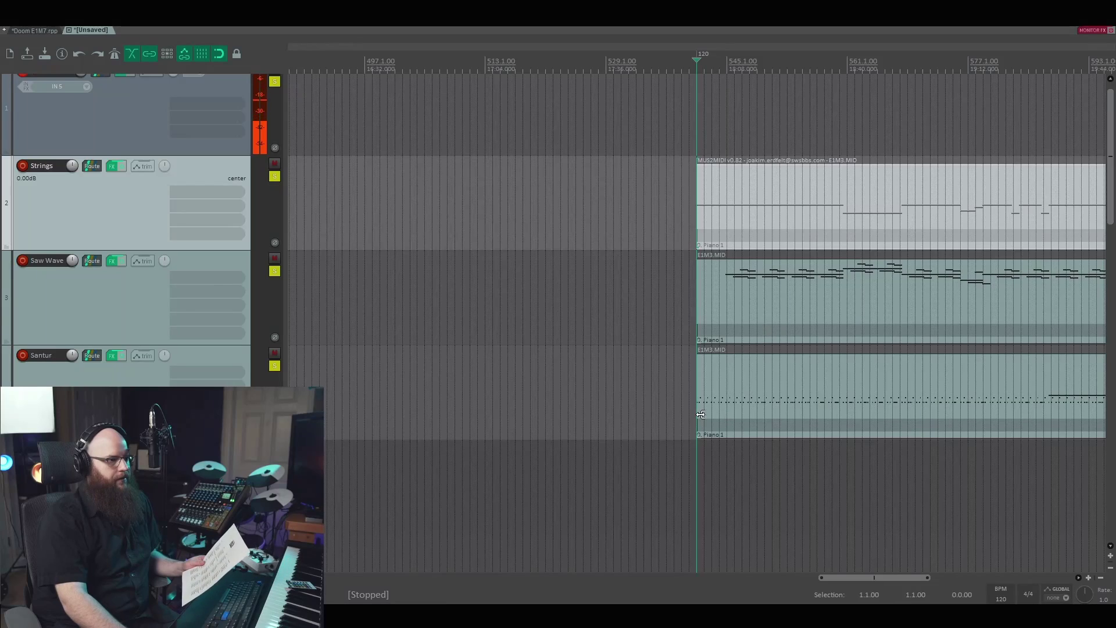
- Open the Santur track's MIDI item, audition the project's changed patches, then stop playback
double_click(702, 415)
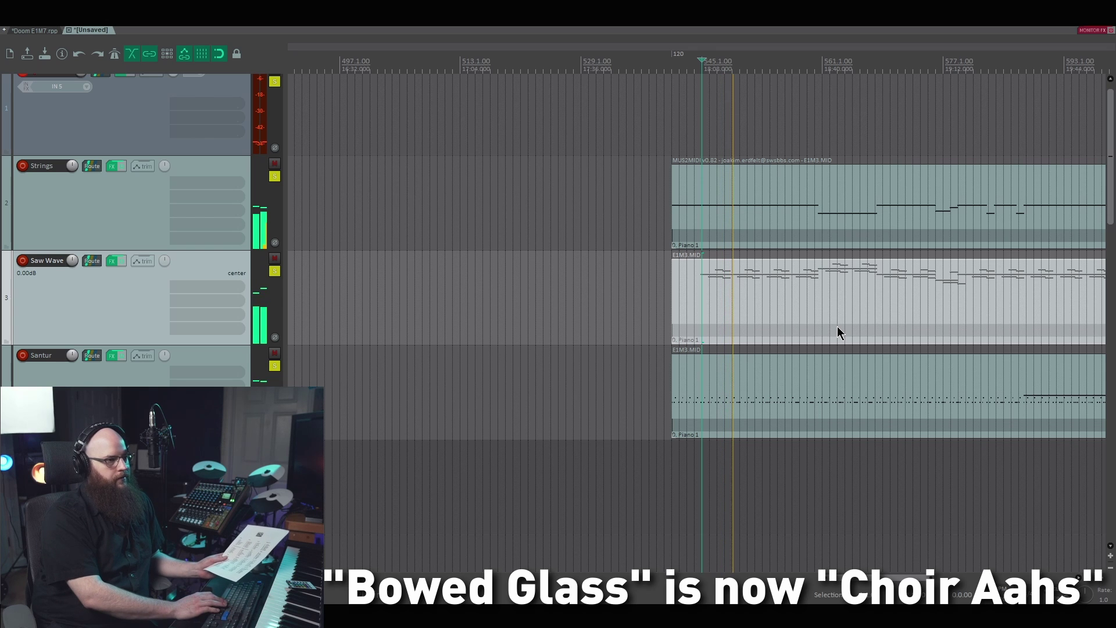
key(space)
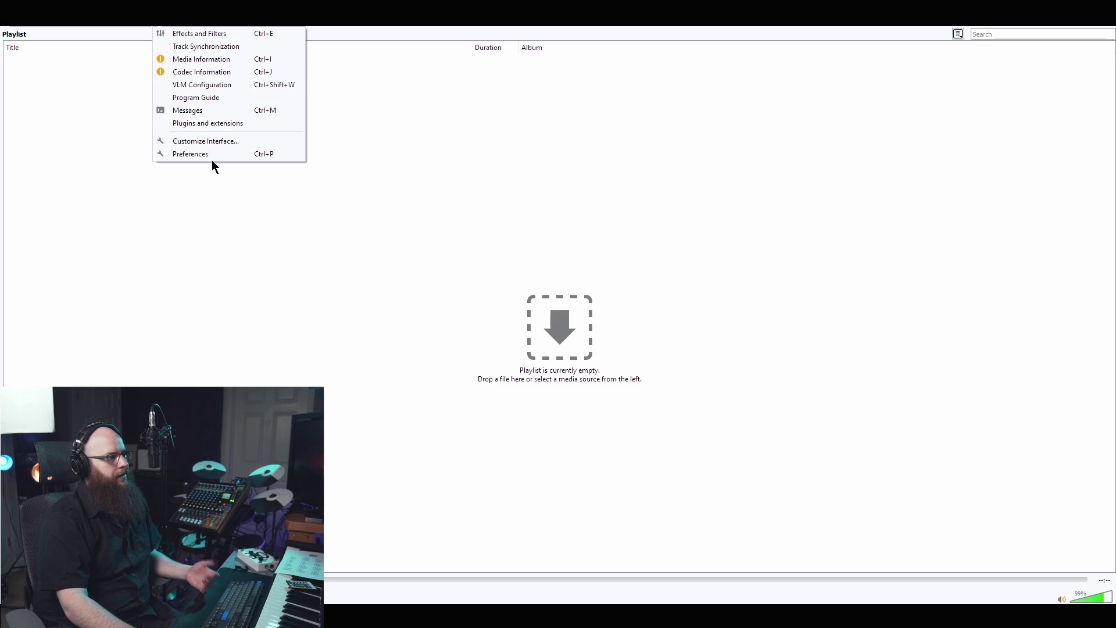
- Open VLC's Preferences at the Audio settings with Show settings set to All
click(212, 156)
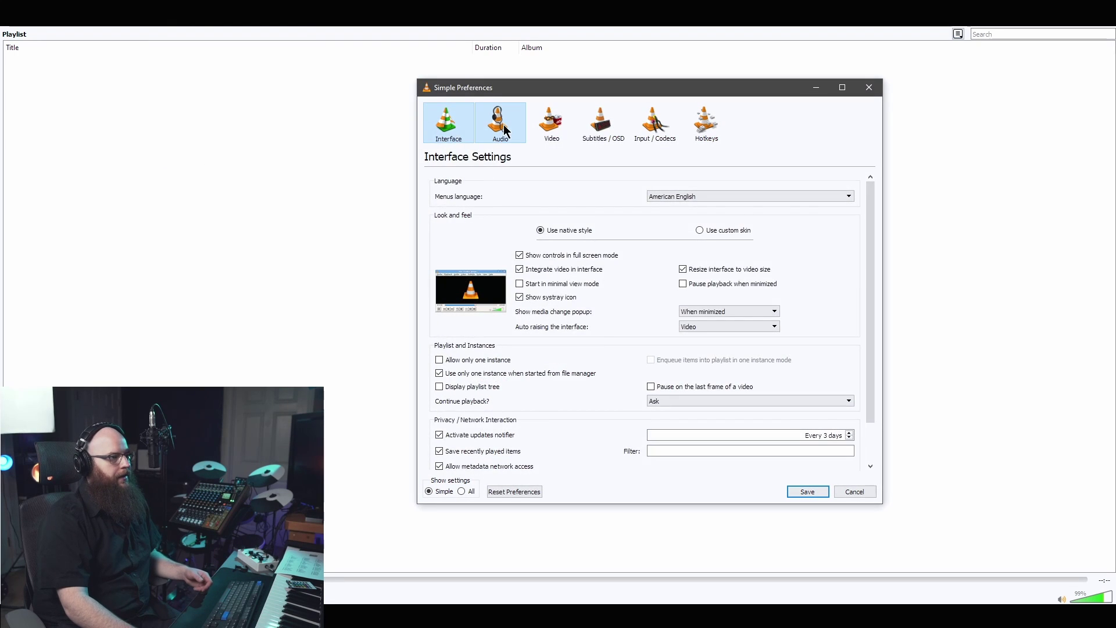
click(491, 130)
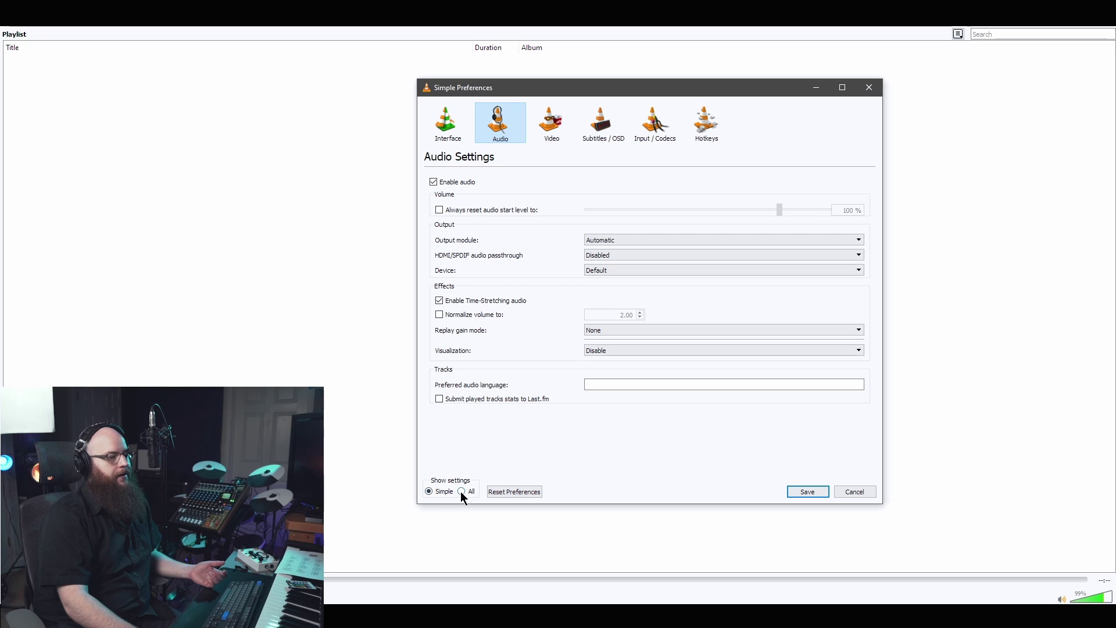
drag(421, 90, 449, 98)
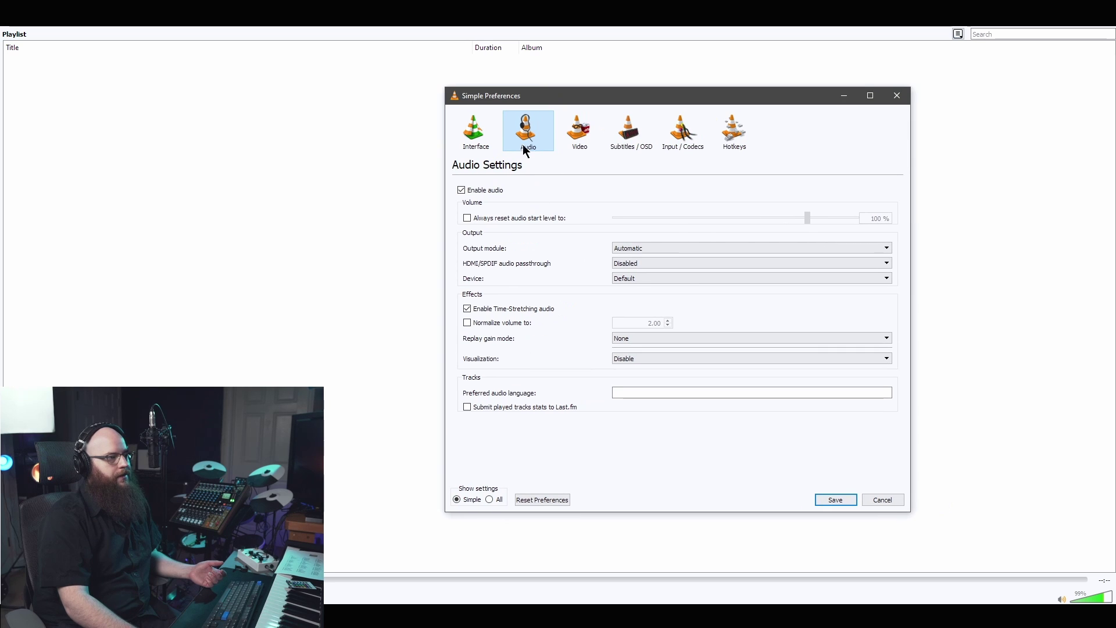
click(489, 500)
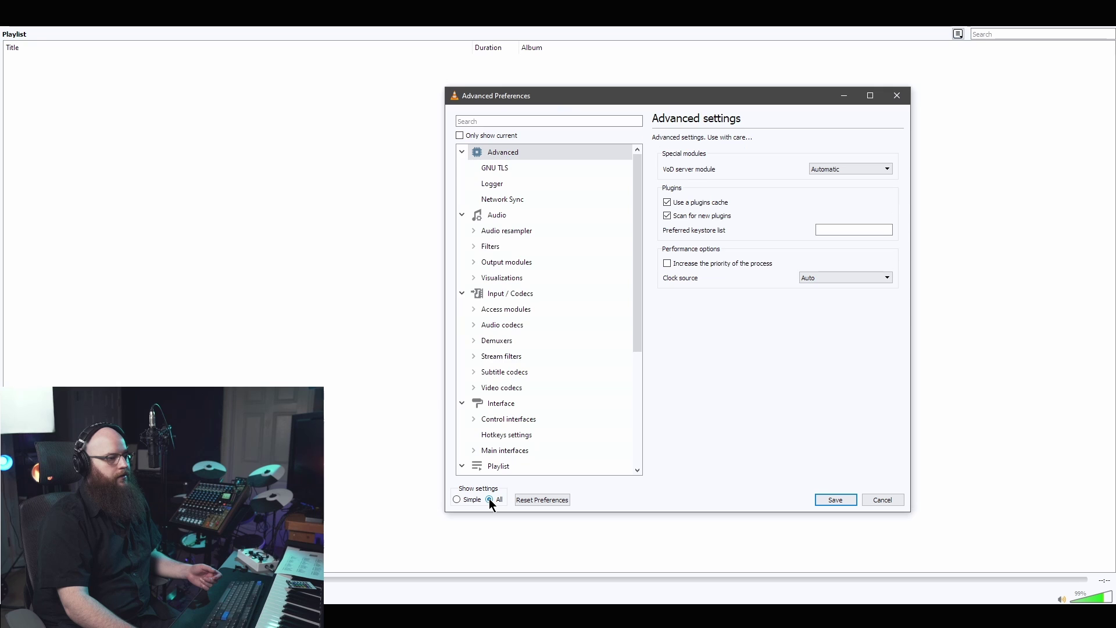
scroll(639, 256, down, 4)
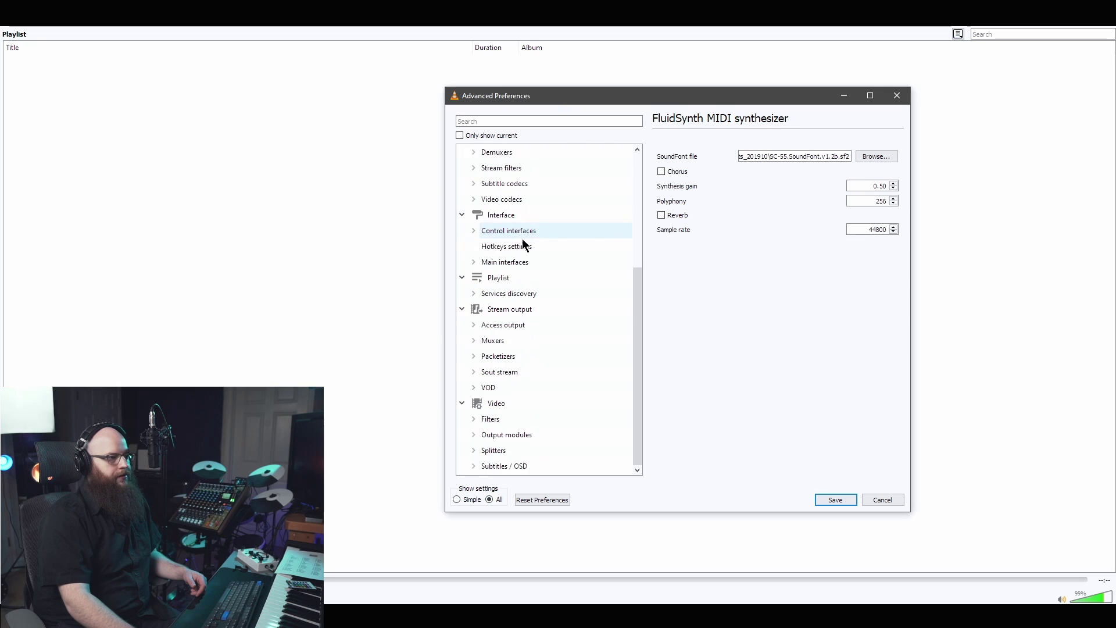
scroll(510, 240, up, 3)
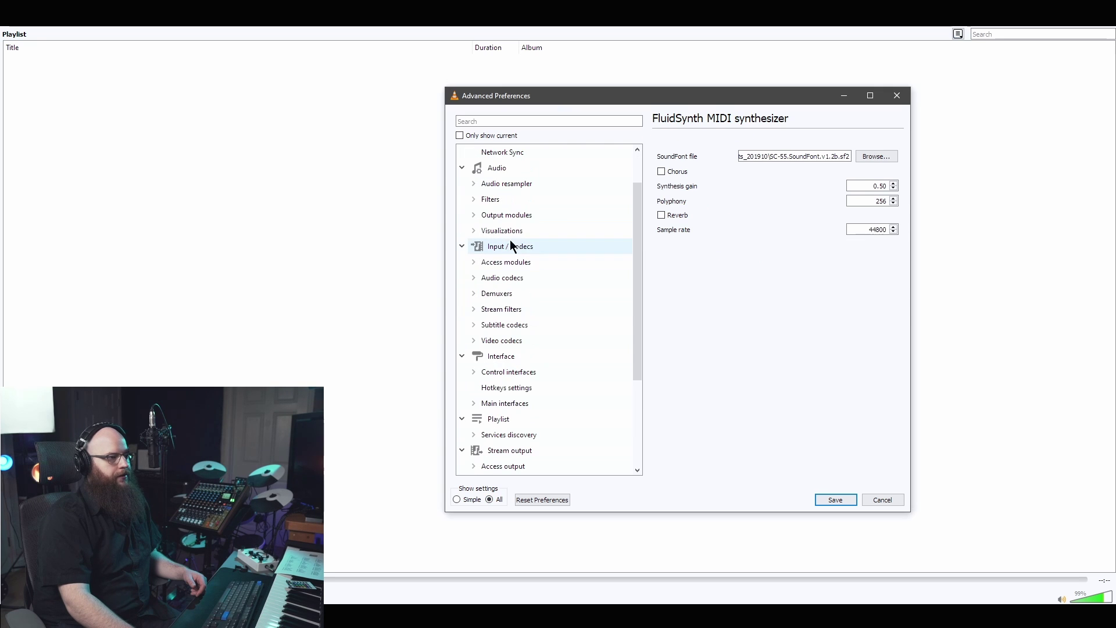
- Set the FluidSynth soundfont to SC-55.SoundFont.v1.2b.sf2 and save the preferences
click(472, 279)
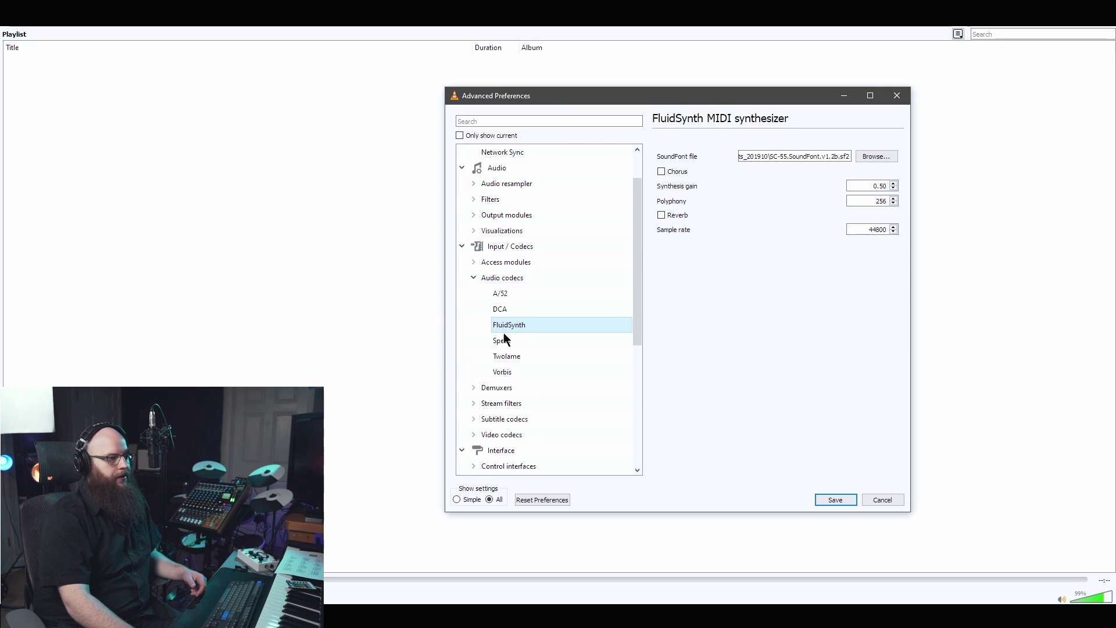
click(876, 155)
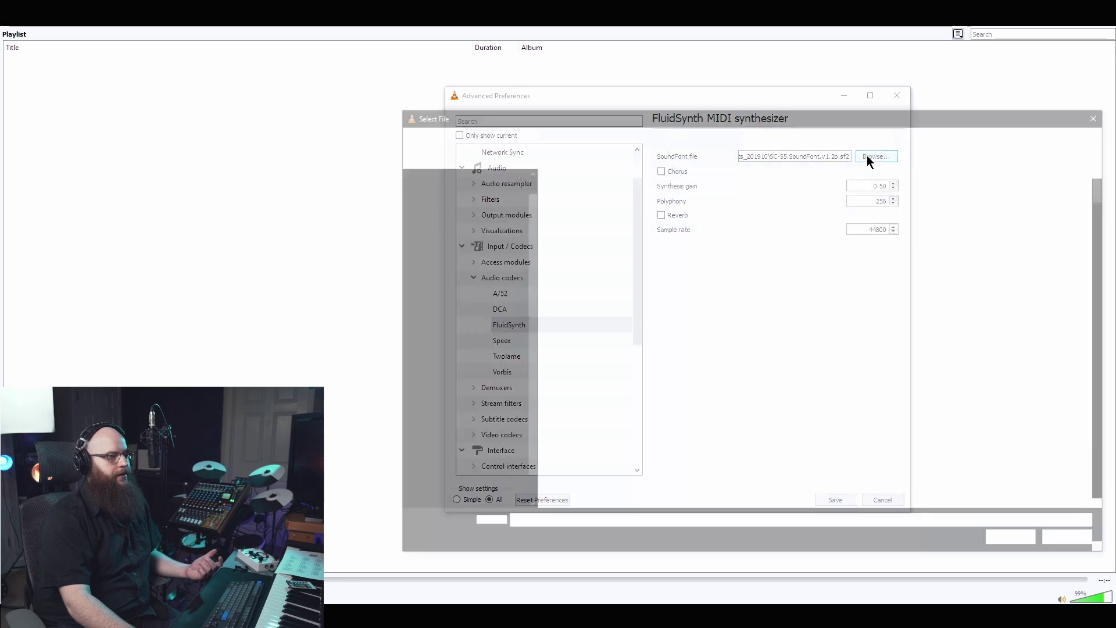
scroll(638, 434, down, 1)
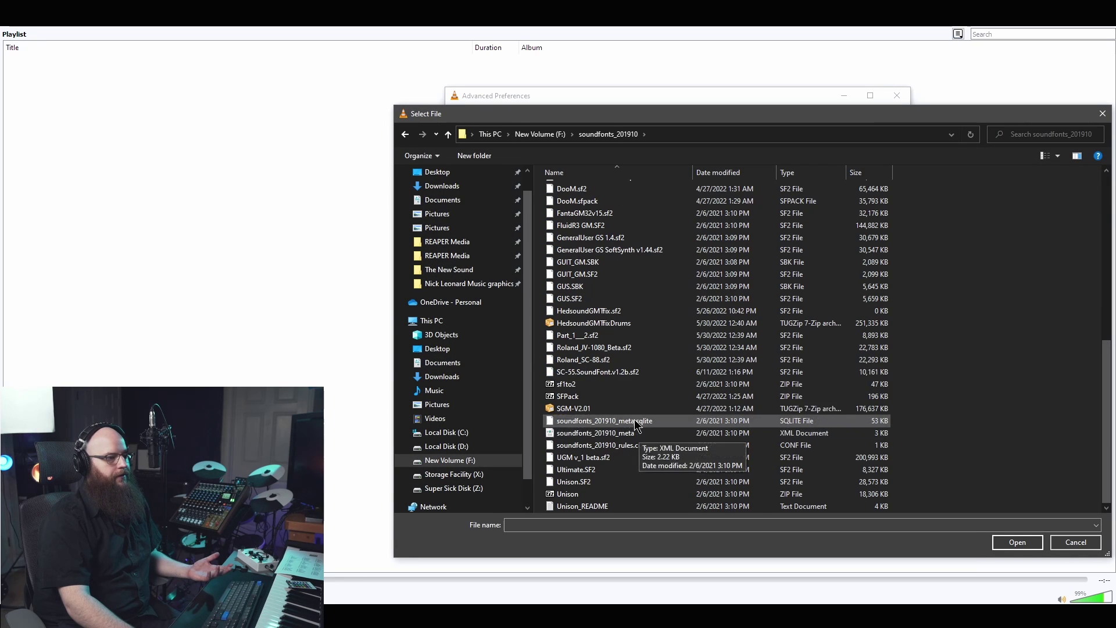
click(596, 375)
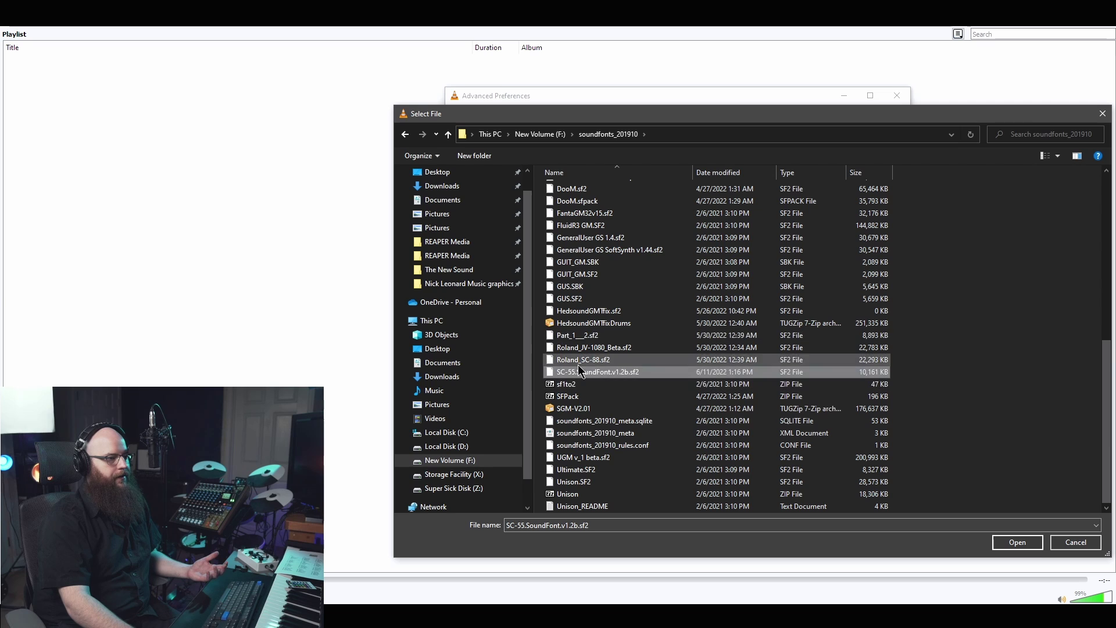
key(Return)
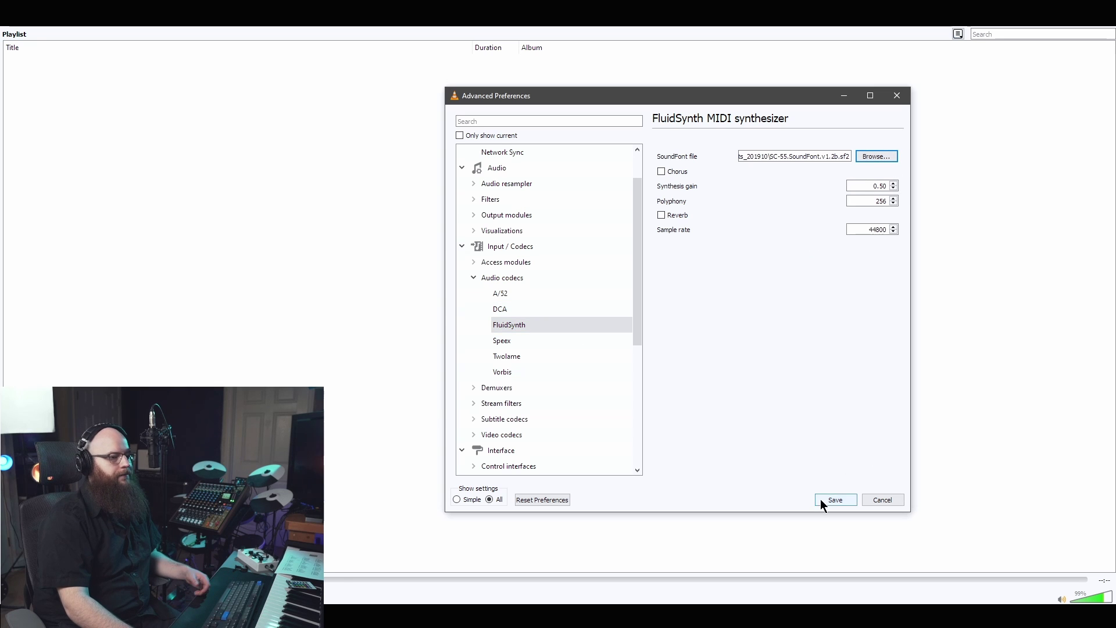
click(834, 500)
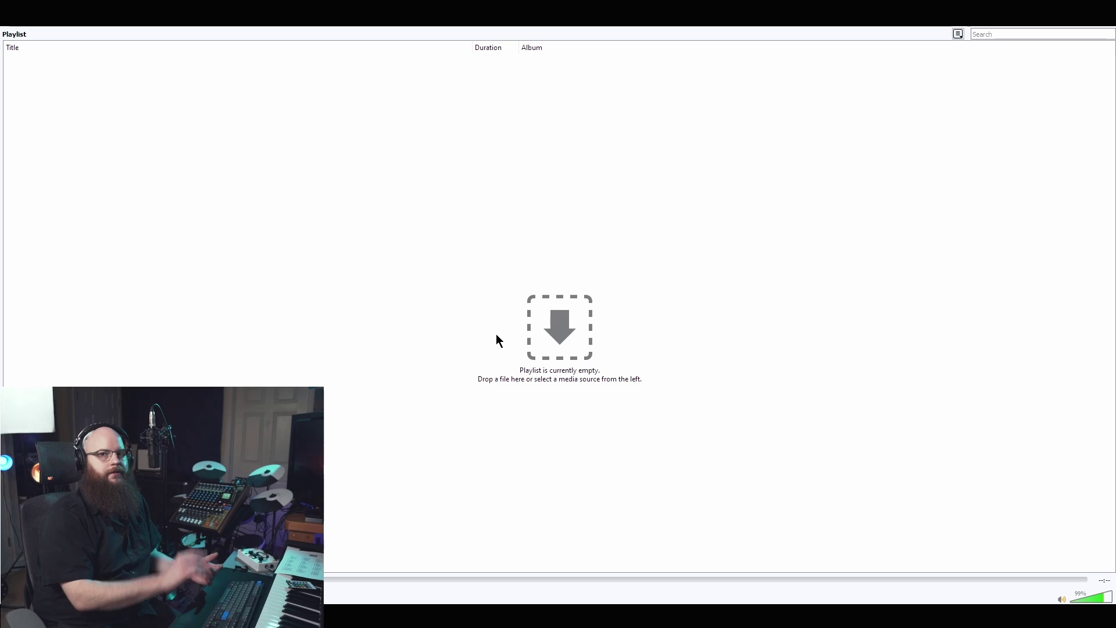
- Route the Strings track's MIDI hardware output to Model 12 MIDI, keeping original channels
key(alt+Tab)
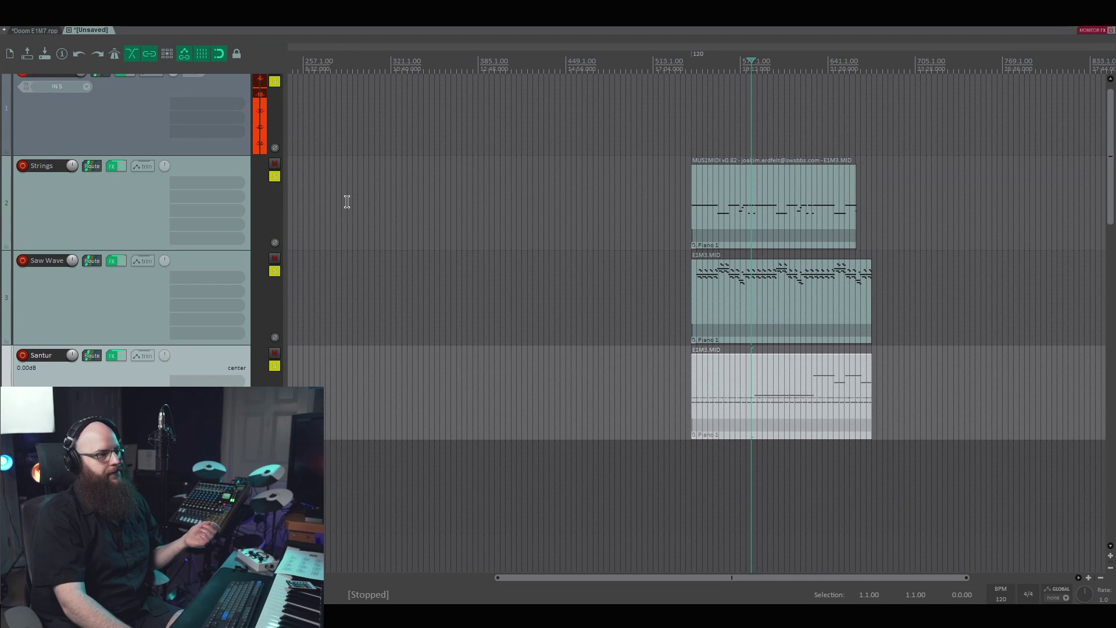
click(185, 187)
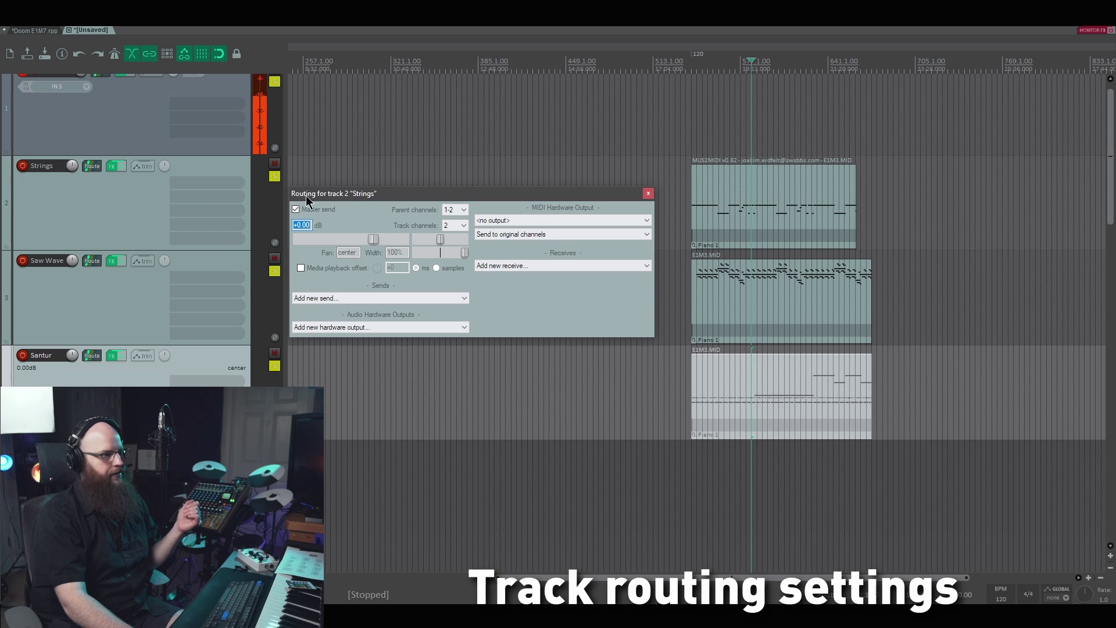
click(520, 220)
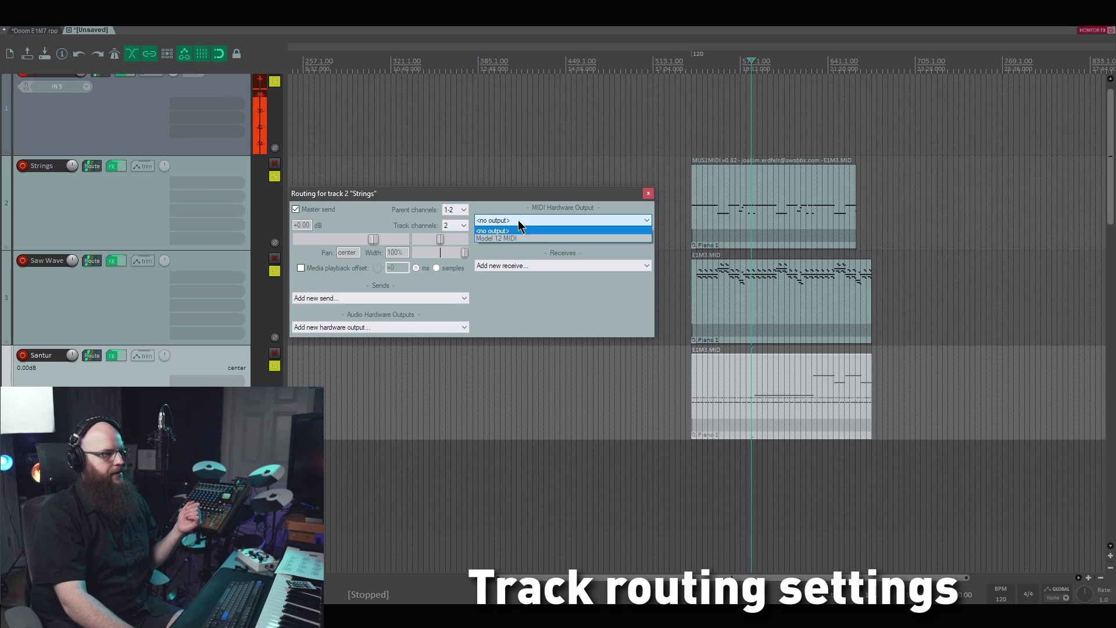
click(520, 238)
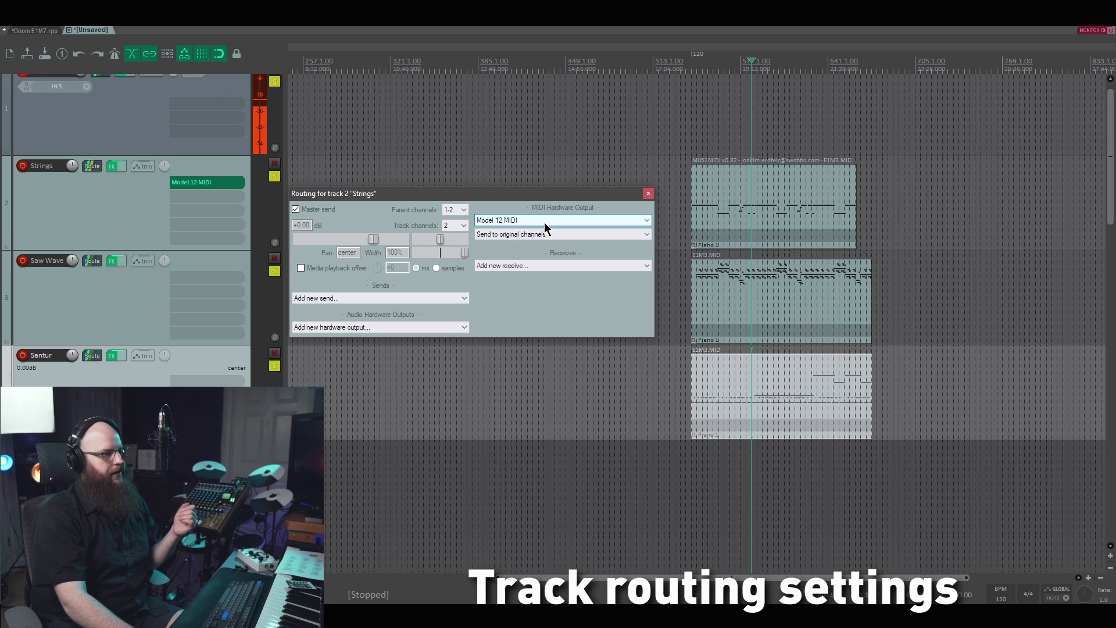
click(546, 235)
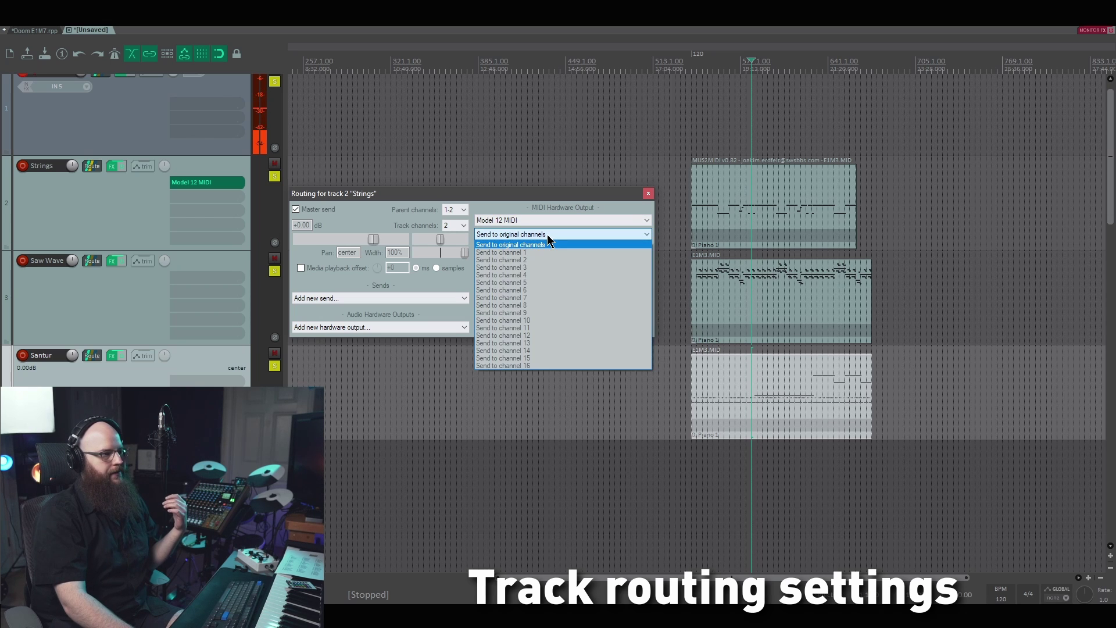
click(546, 235)
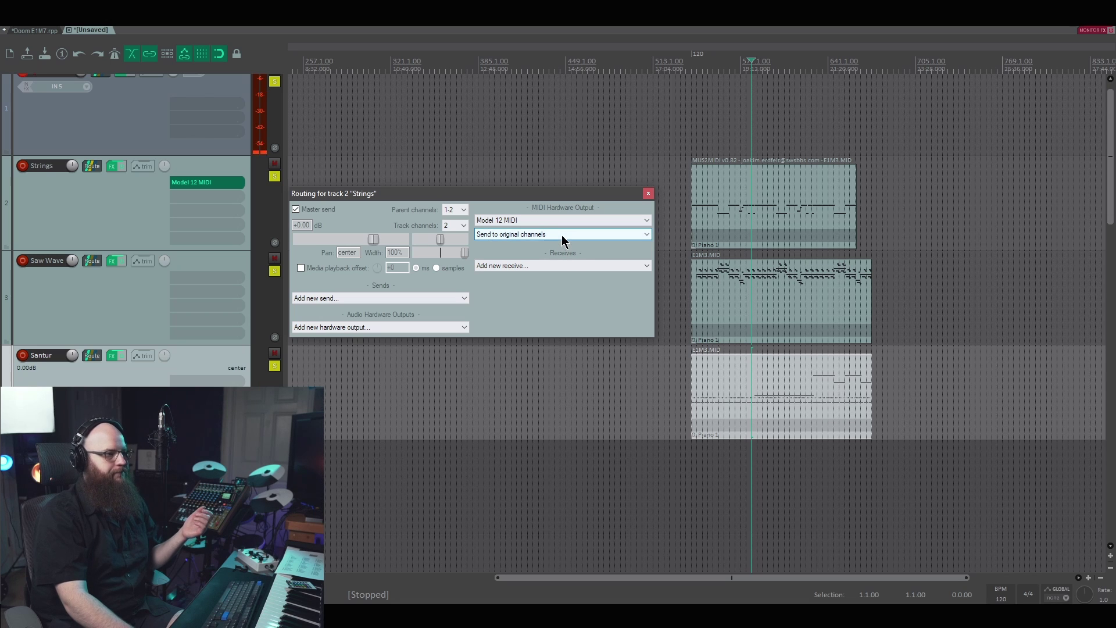
click(647, 193)
- Set the Saw Wave track's MIDI hardware output to Model 12 MIDI
click(92, 260)
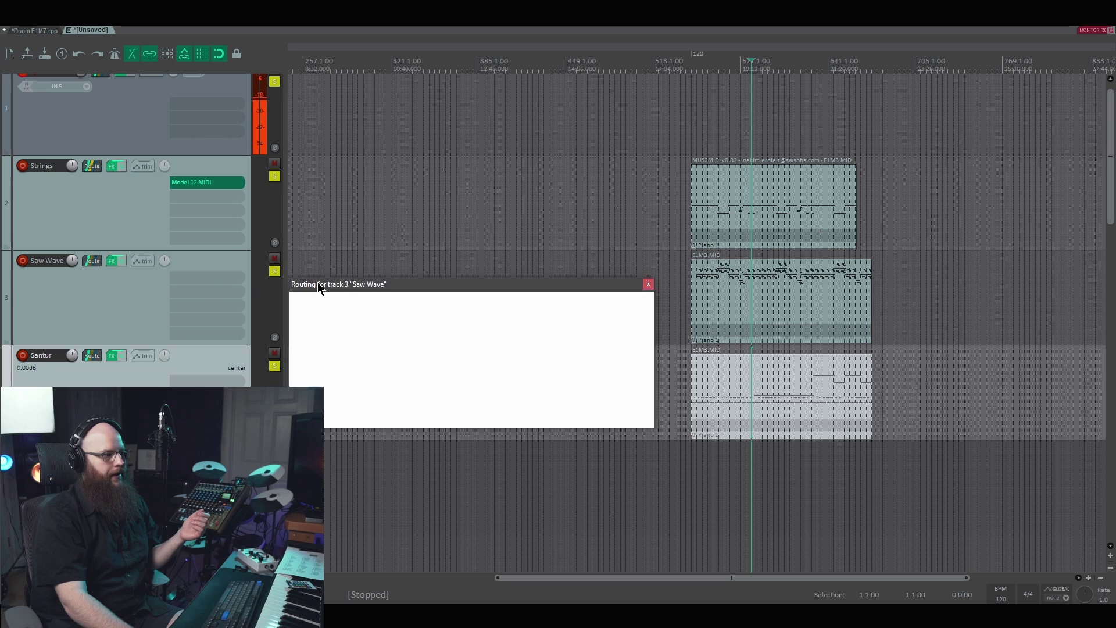
click(535, 311)
click(546, 326)
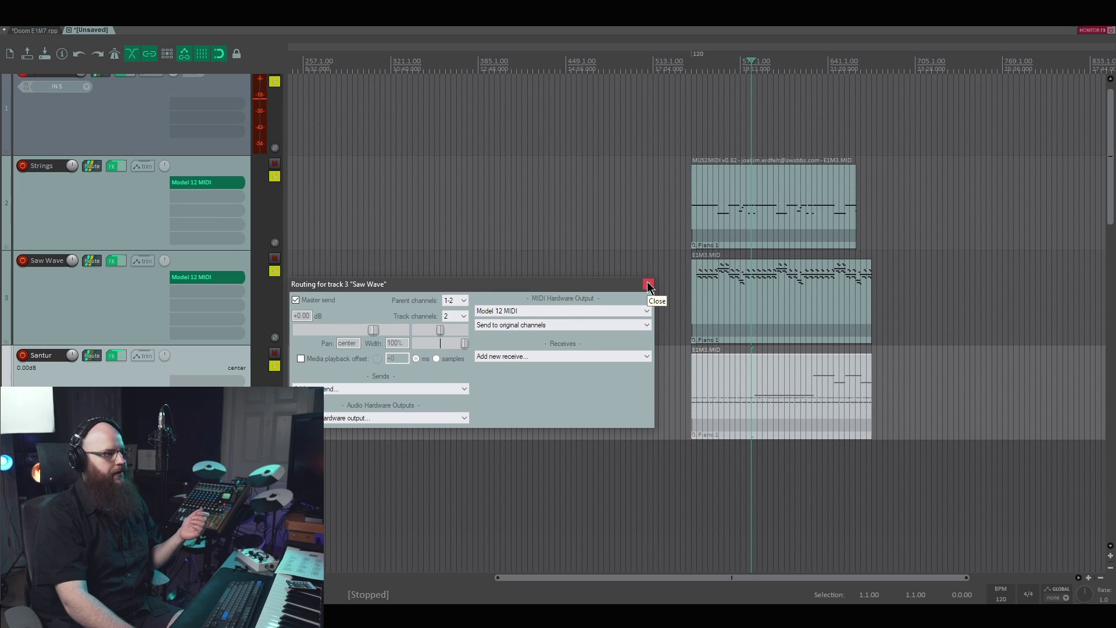
- Close the Routing window for track 3 Saw Wave
click(648, 285)
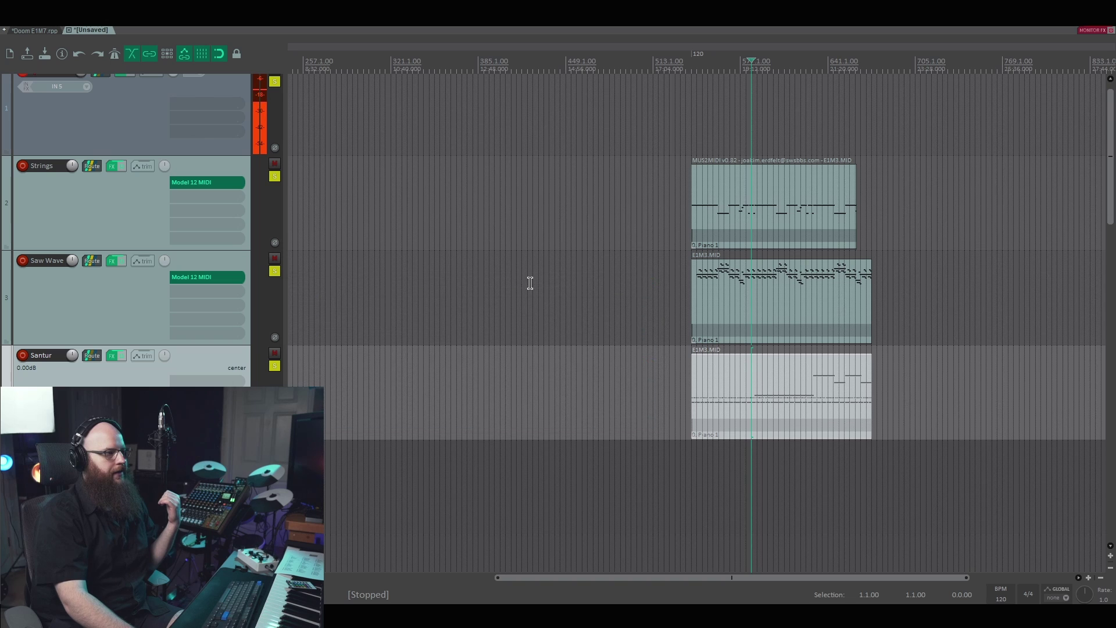